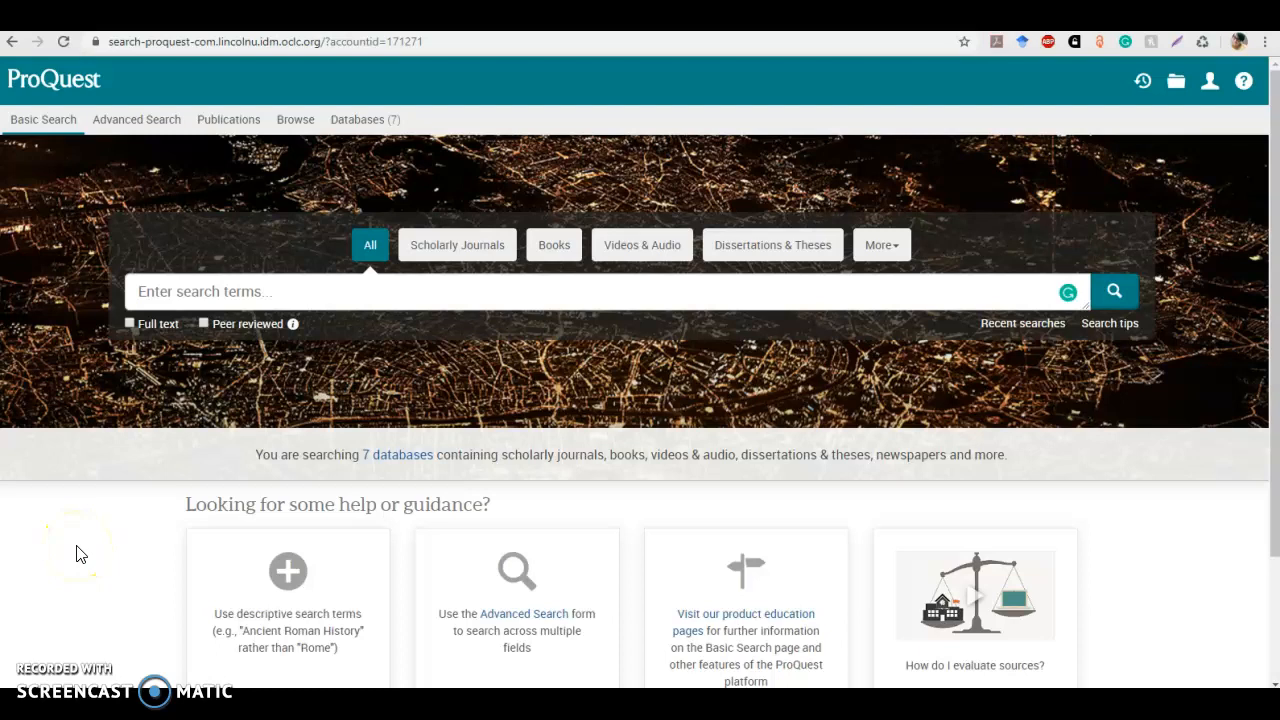
Review the detailed list of included databases, from the Advanced Technologies & Aerospace Collection to the Social Science Premium Collection.
{"action": "left_click", "coordinate": [400, 460]}
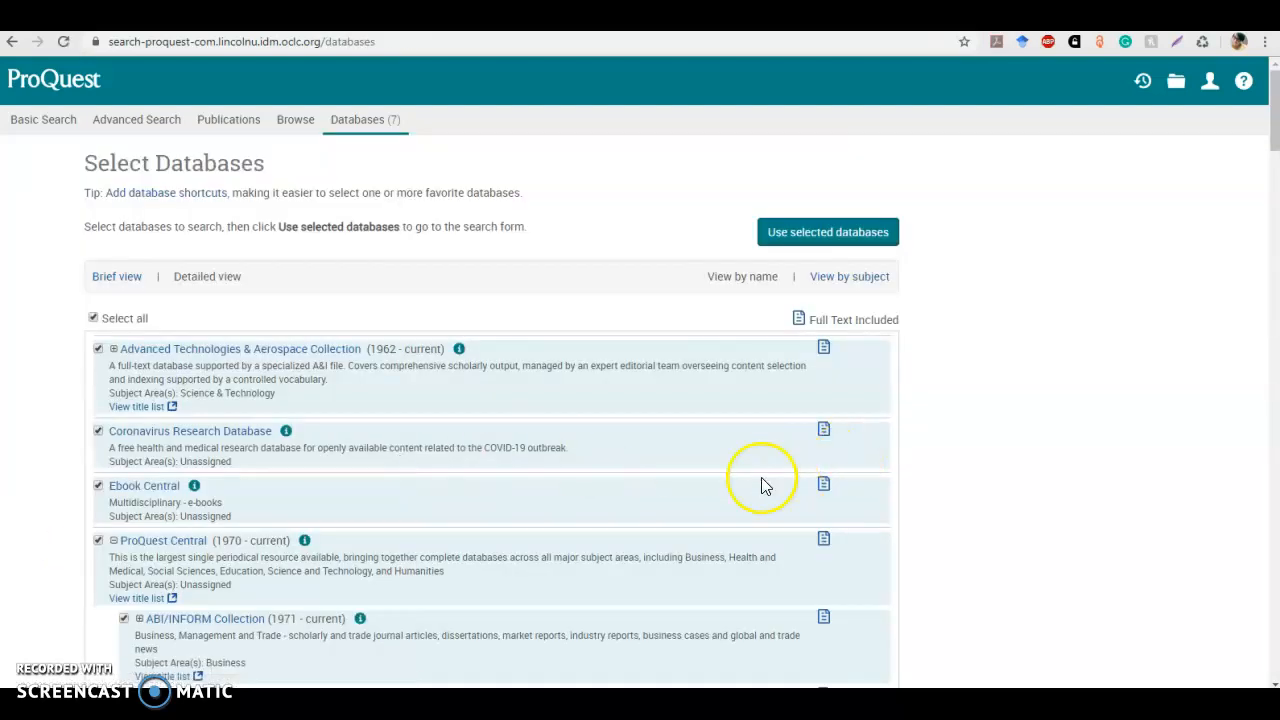
{"action": "scroll", "coordinate": [1114, 480], "scroll_direction": "down", "scroll_amount": 2}
{"action": "scroll", "coordinate": [1117, 480], "scroll_direction": "down", "scroll_amount": 1}
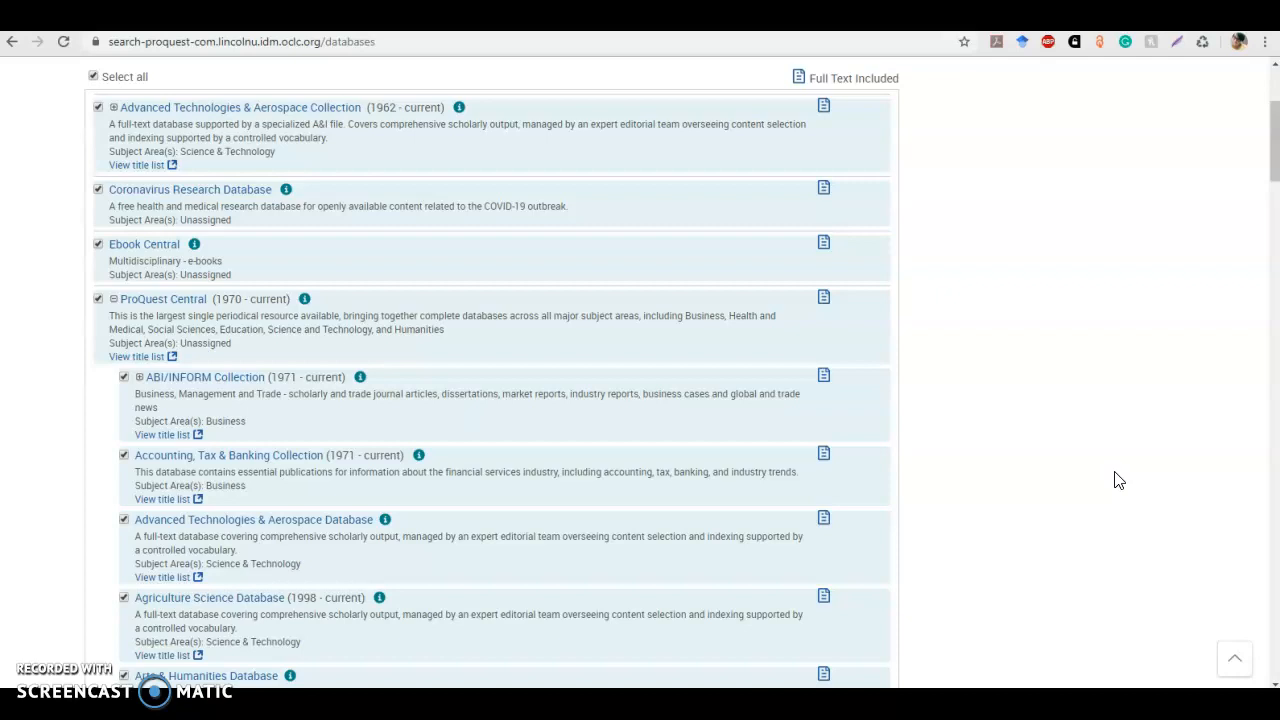
{"action": "scroll", "coordinate": [1117, 480], "scroll_direction": "down", "scroll_amount": 1}
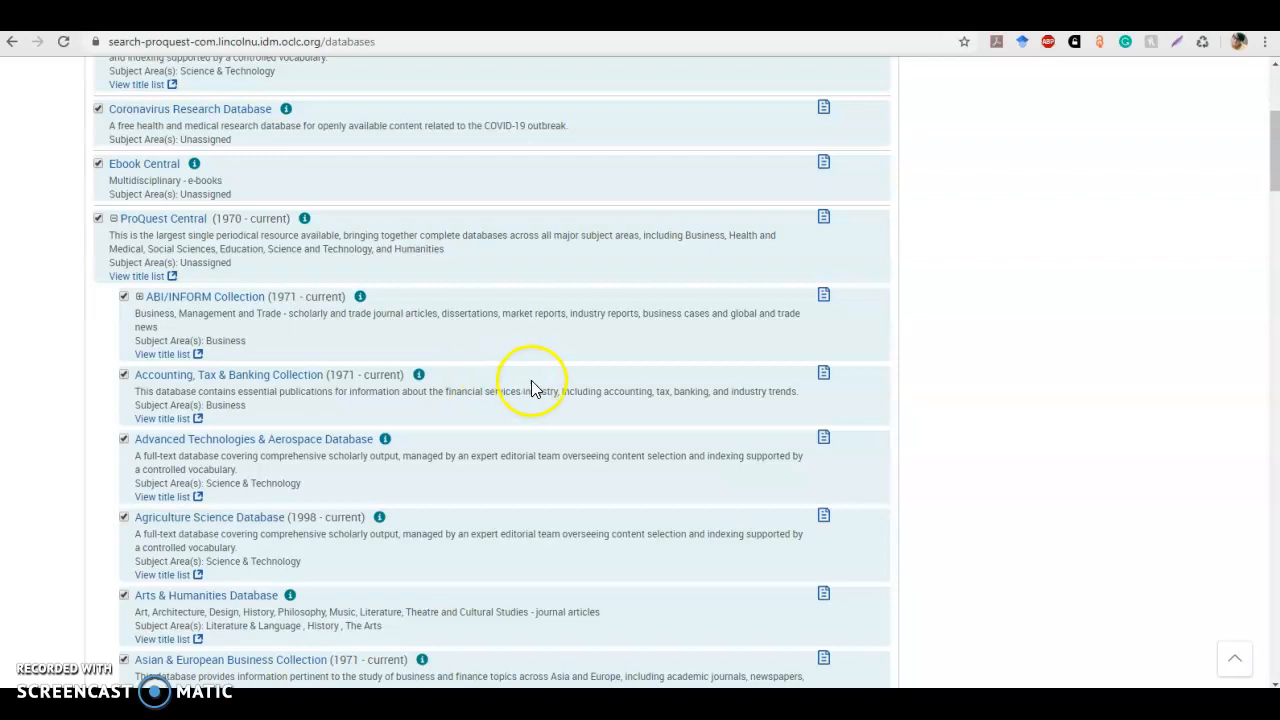
{"action": "scroll", "coordinate": [190, 212], "scroll_direction": "down", "scroll_amount": 15}
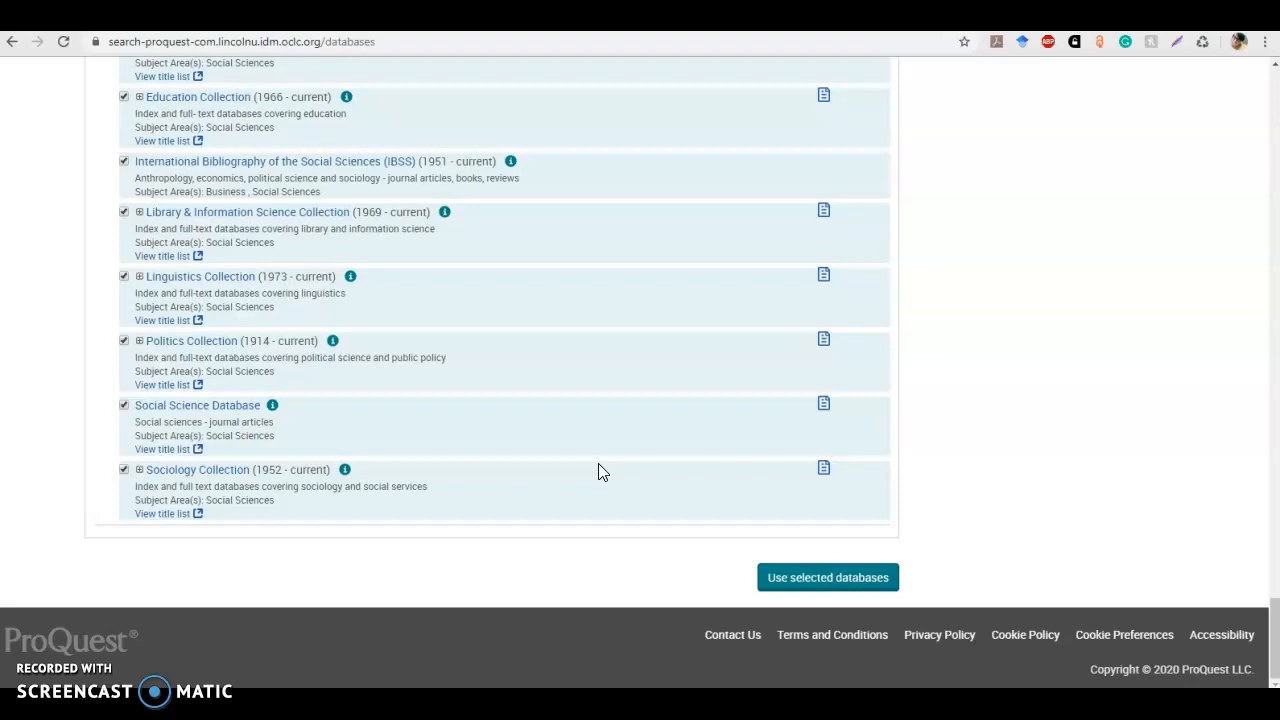
{"action": "scroll", "coordinate": [229, 300], "scroll_direction": "up", "scroll_amount": 3}
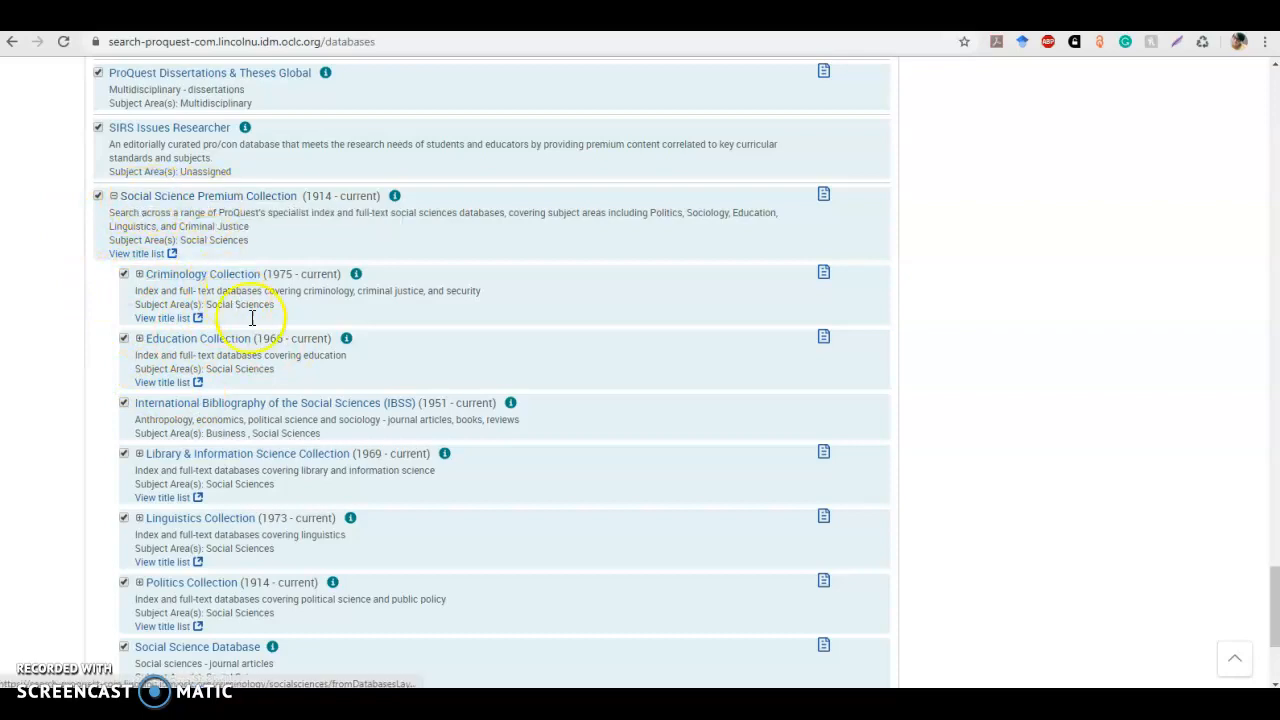
{"action": "scroll", "coordinate": [238, 338], "scroll_direction": "down", "scroll_amount": 3}
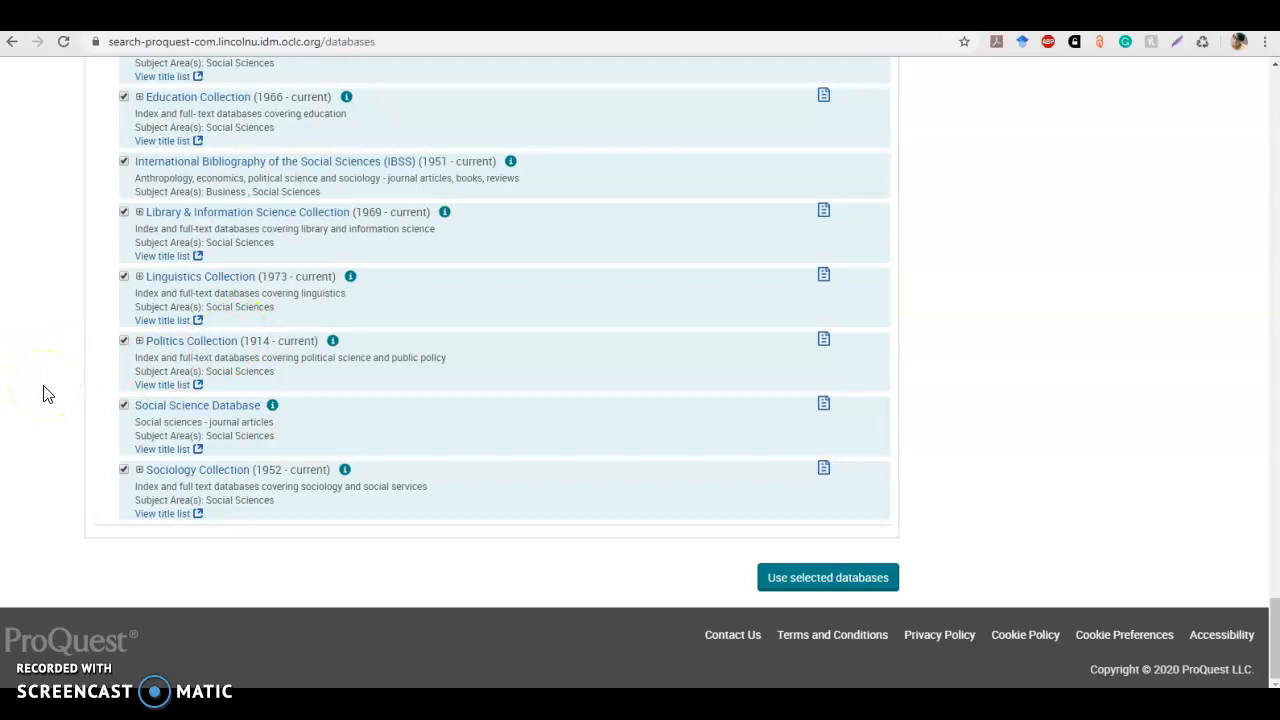
{"action": "scroll", "coordinate": [43, 394], "scroll_direction": "up", "scroll_amount": 15}
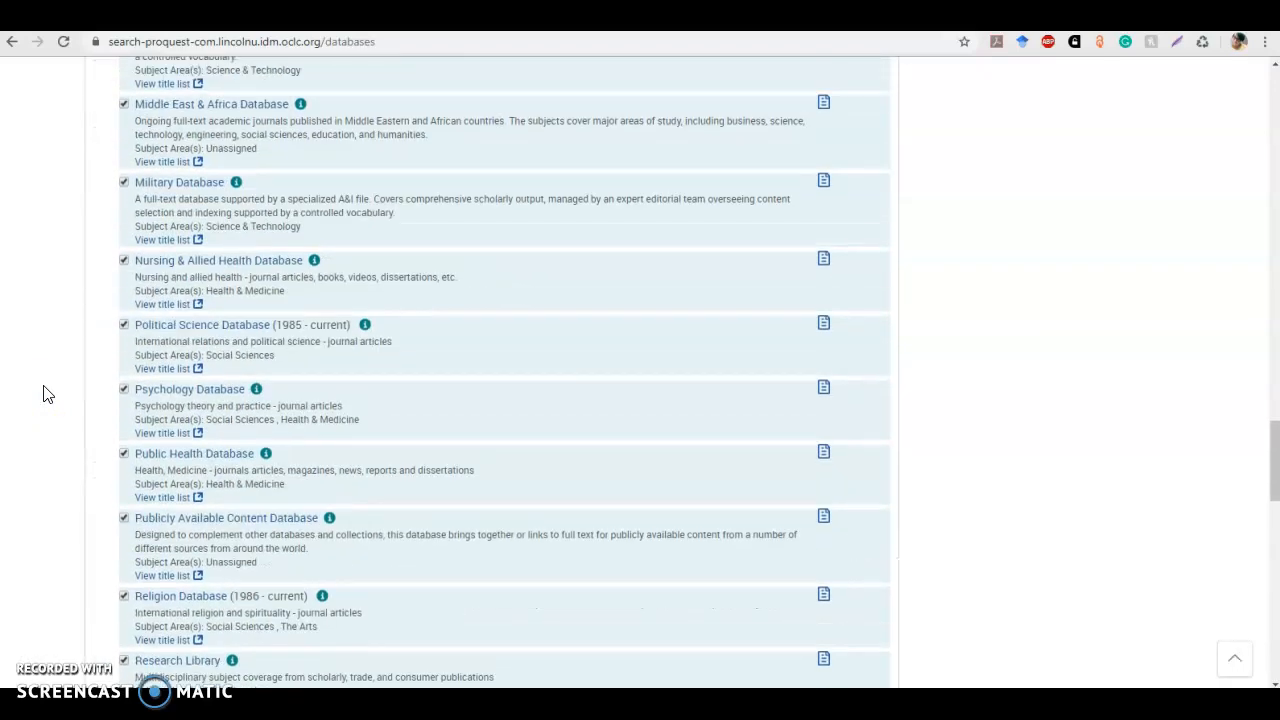
{"action": "scroll", "coordinate": [43, 394], "scroll_direction": "up", "scroll_amount": 15}
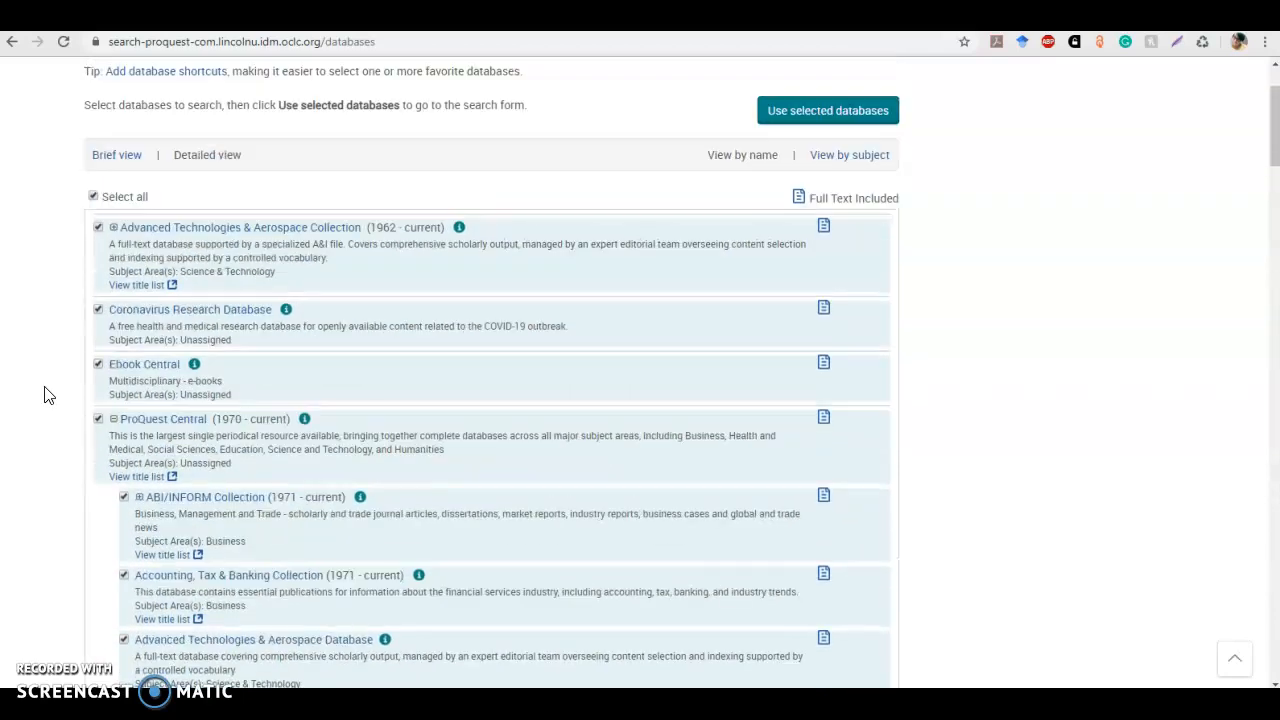
Return to Basic Search and run a search for "cancer" across all source types.
{"action": "left_click", "coordinate": [35, 116]}
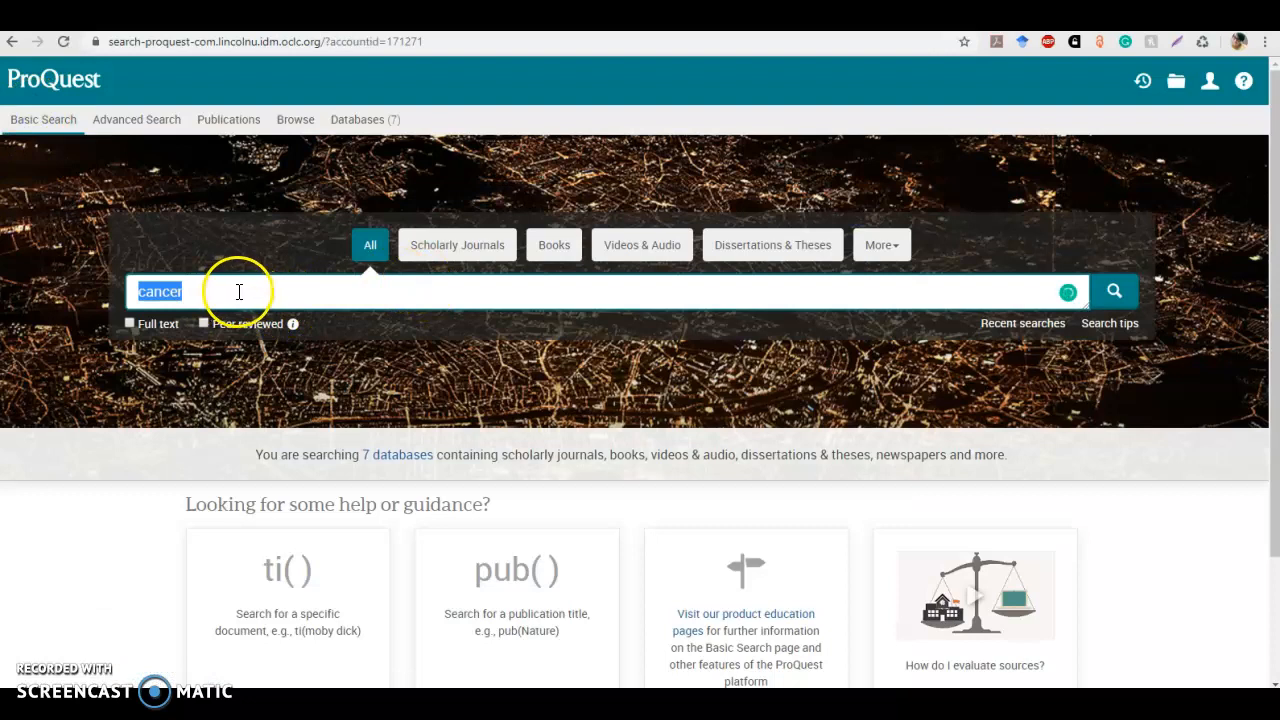
{"action": "left_click", "coordinate": [1113, 293]}
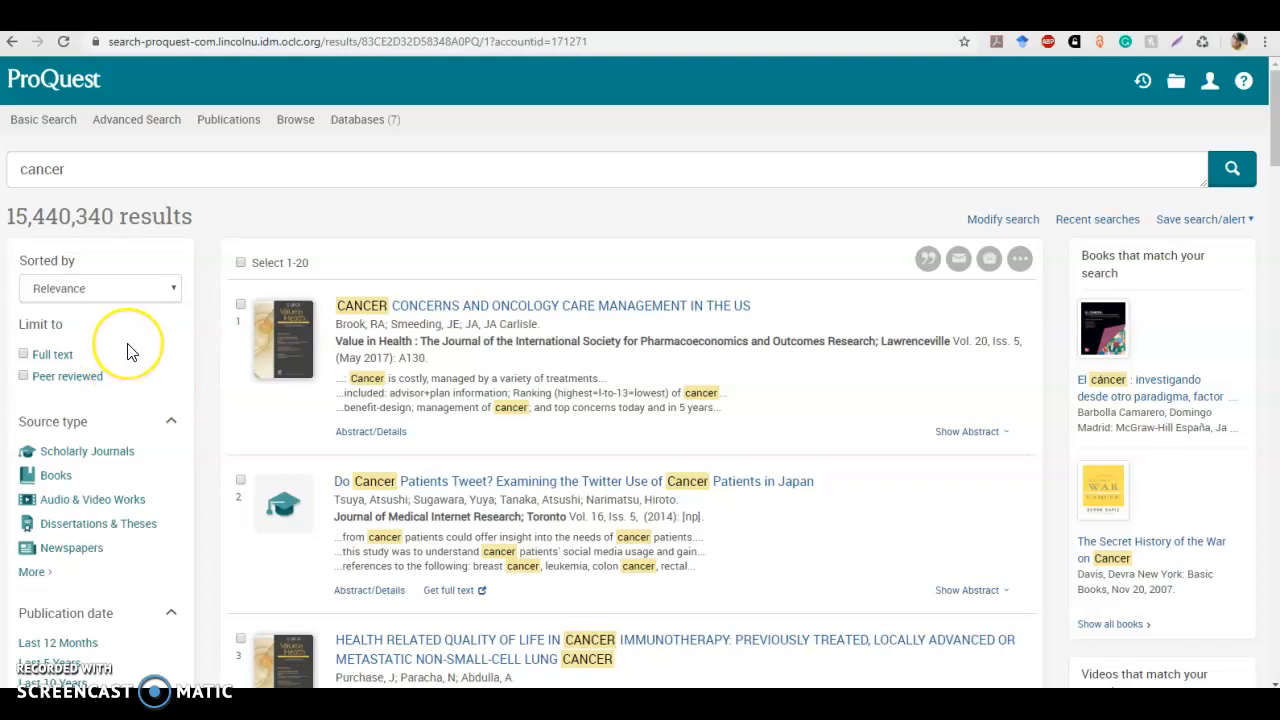
Limit the cancer results to peer-reviewed, full-text scholarly journals published in the last 5 years.
{"action": "scroll", "coordinate": [127, 352], "scroll_direction": "down", "scroll_amount": 1}
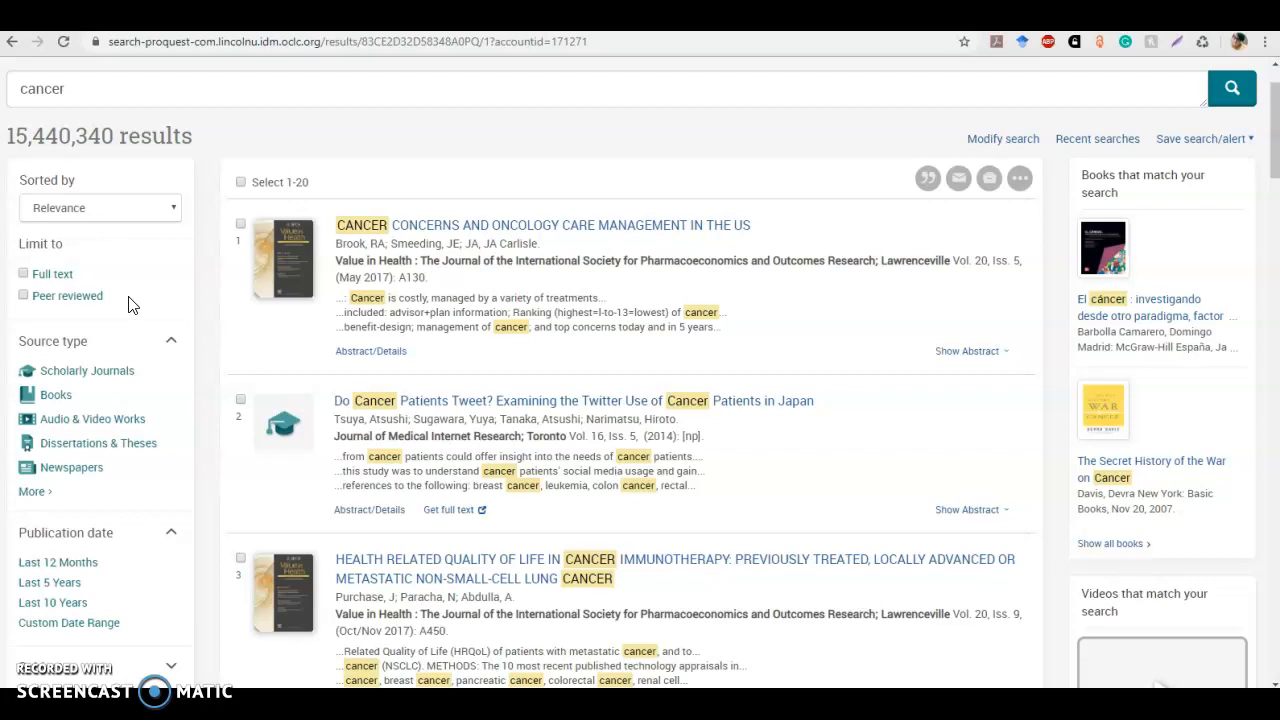
{"action": "left_click", "coordinate": [128, 303]}
{"action": "left_click", "coordinate": [23, 296]}
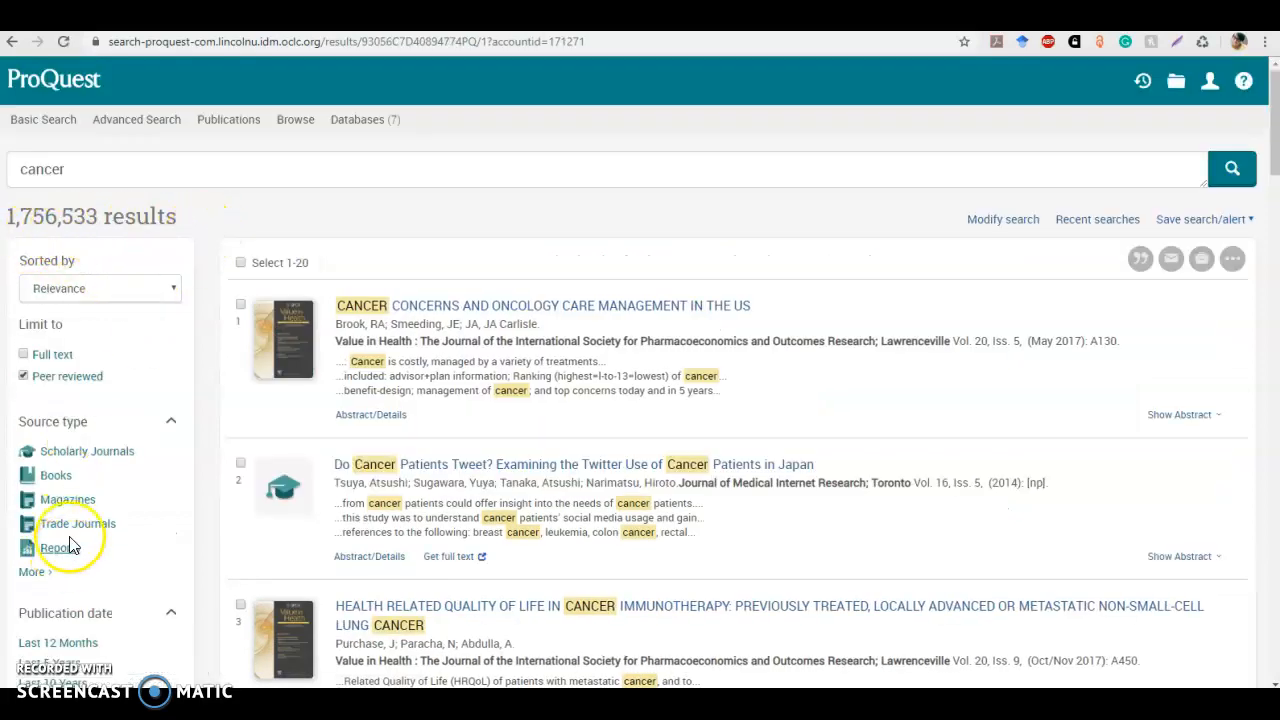
{"action": "left_click", "coordinate": [112, 458]}
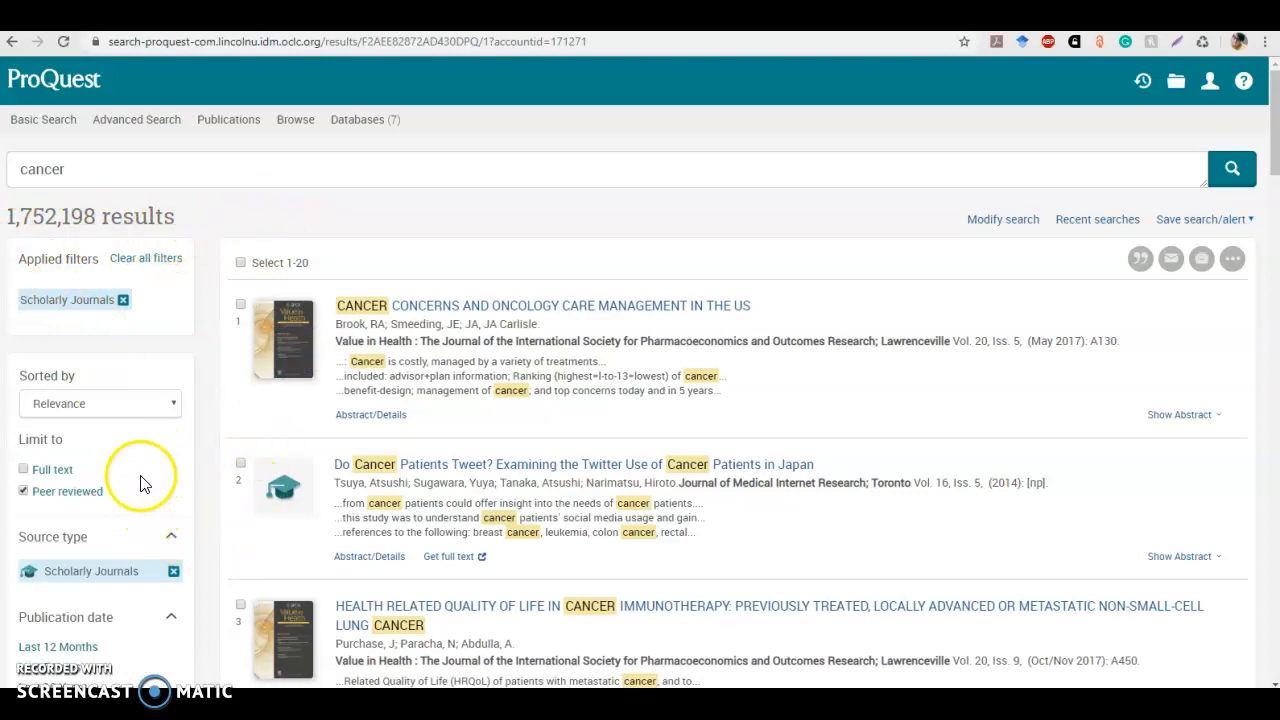
{"action": "left_click", "coordinate": [22, 469]}
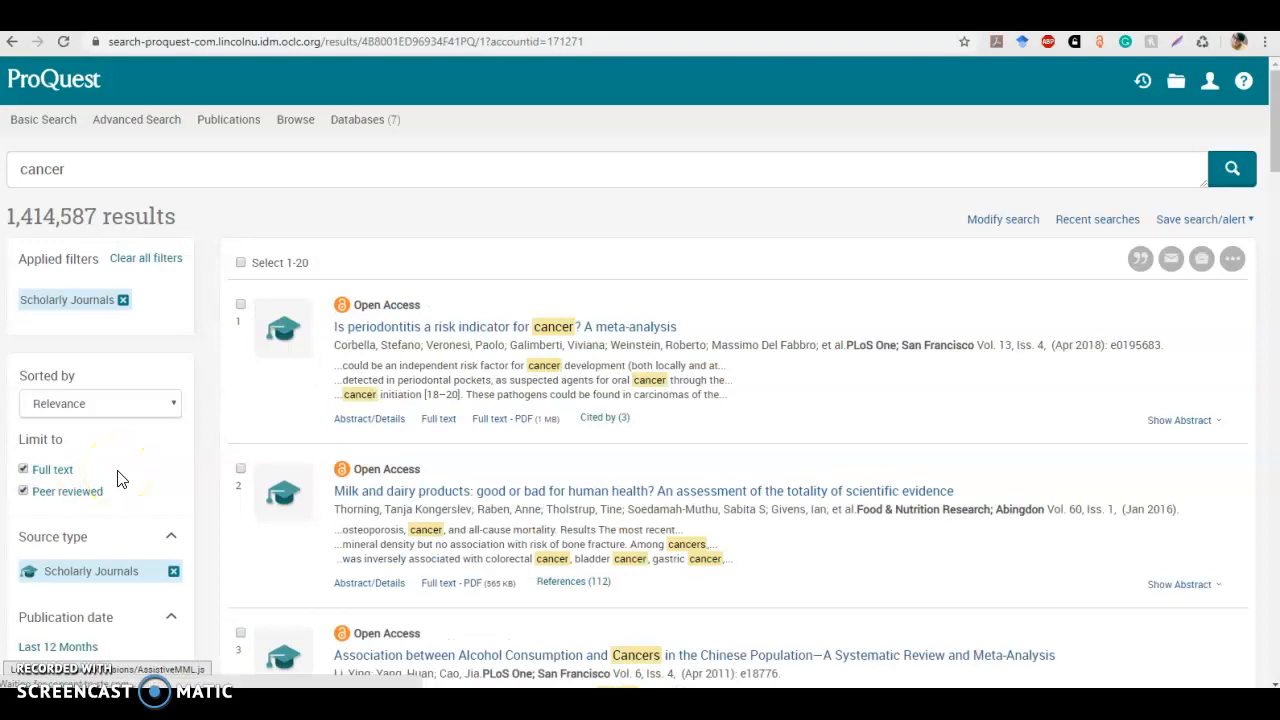
{"action": "left_click", "coordinate": [166, 470]}
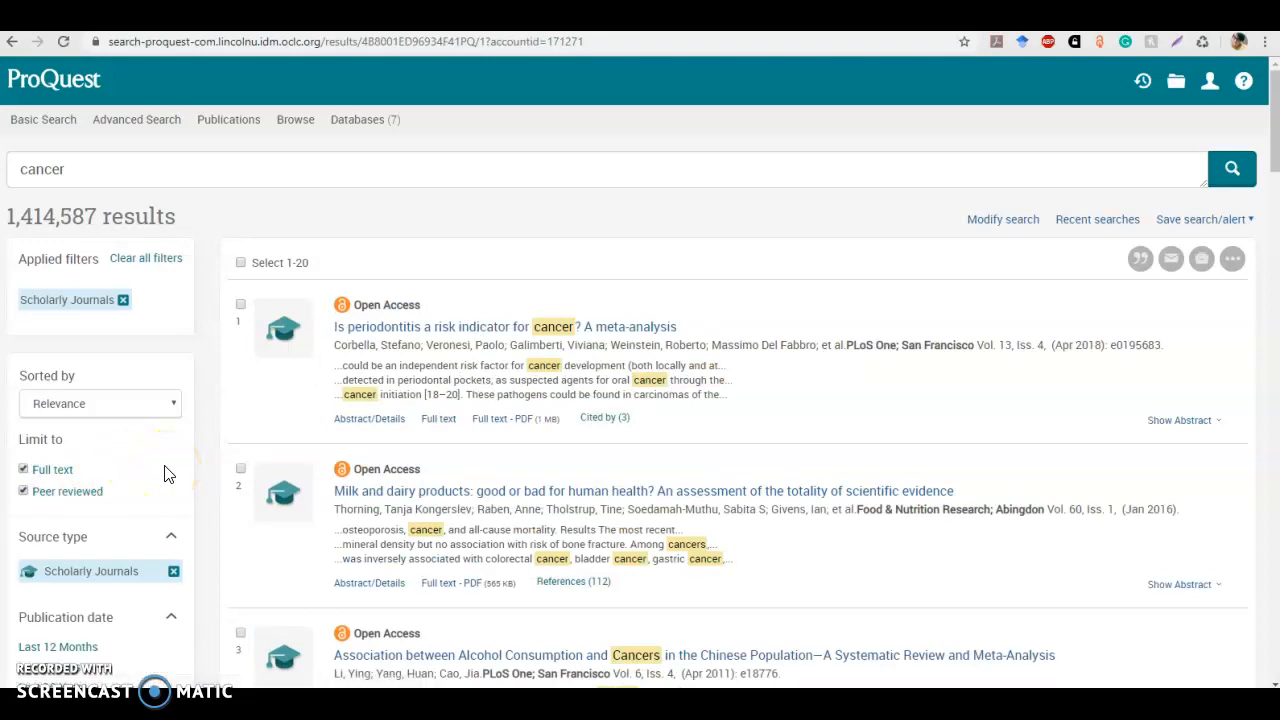
{"action": "scroll", "coordinate": [149, 466], "scroll_direction": "down", "scroll_amount": 1}
{"action": "left_click", "coordinate": [94, 551]}
{"action": "left_click", "coordinate": [50, 587]}
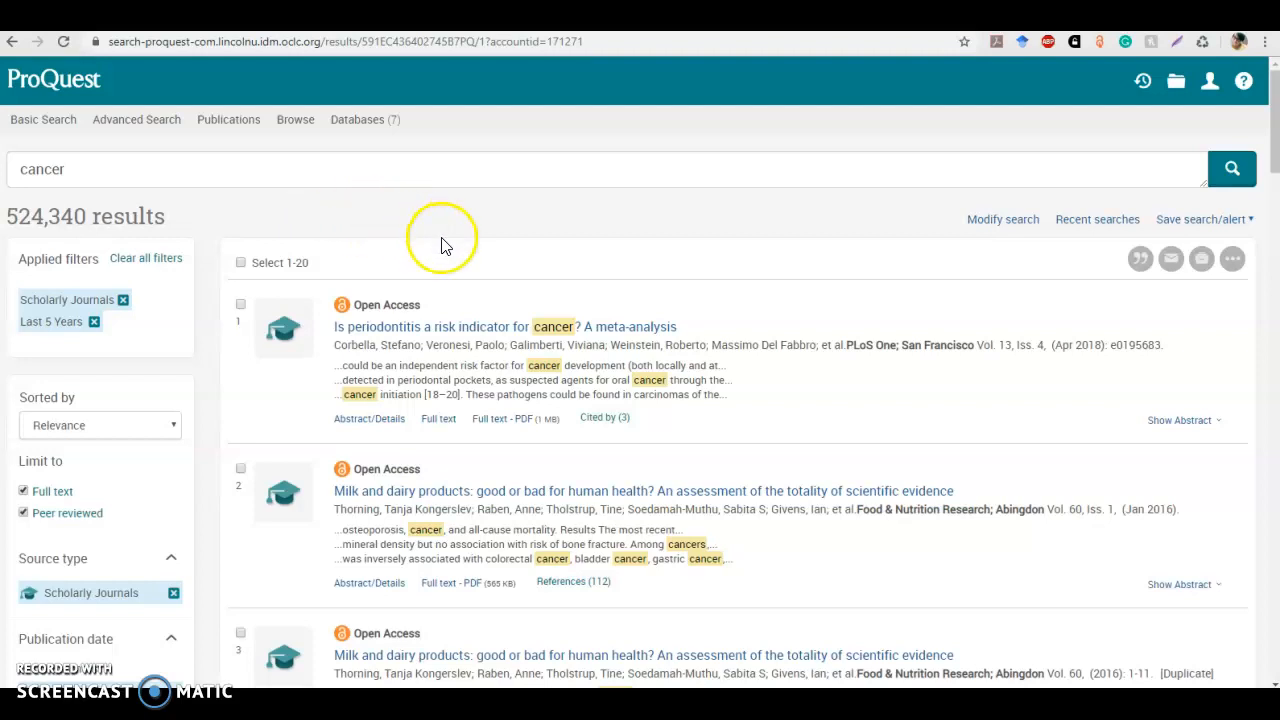
Open the first result, "Is periodontitis a risk indicator for cancer? A meta-analysis".
{"action": "scroll", "coordinate": [443, 248], "scroll_direction": "down", "scroll_amount": 1}
{"action": "scroll", "coordinate": [443, 248], "scroll_direction": "down", "scroll_amount": 1}
{"action": "scroll", "coordinate": [440, 255], "scroll_direction": "down", "scroll_amount": 2}
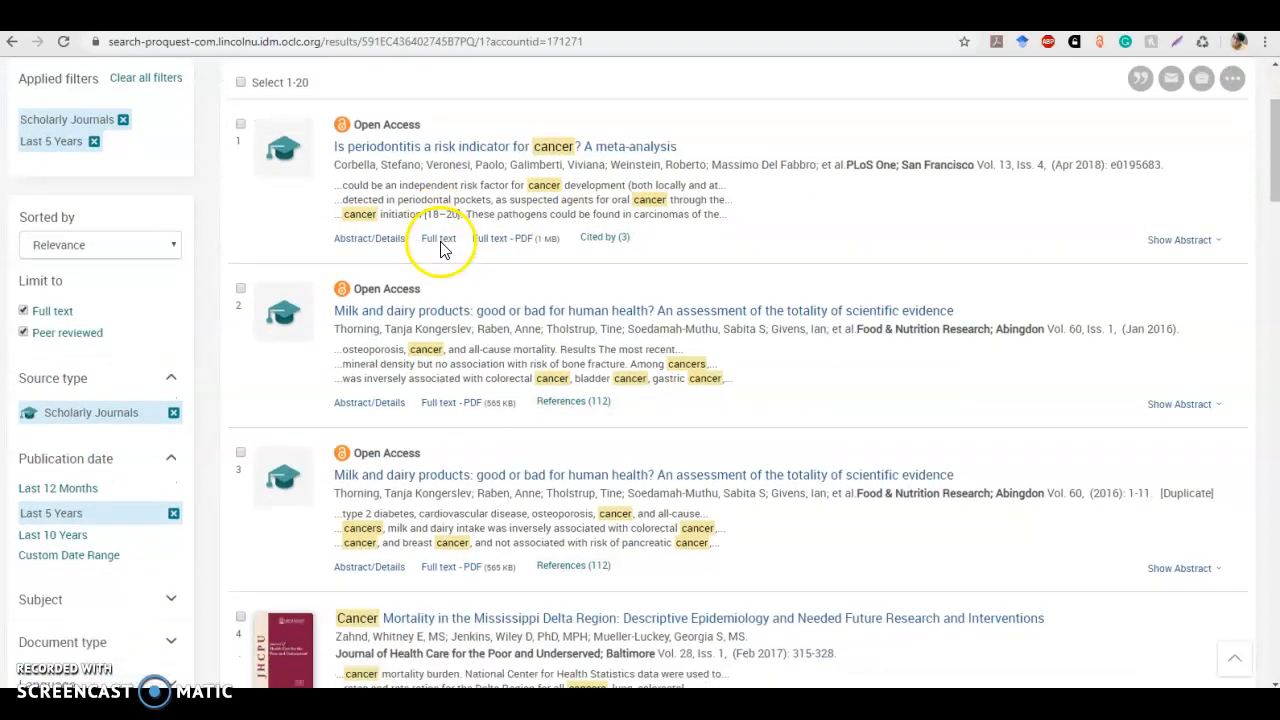
{"action": "scroll", "coordinate": [443, 257], "scroll_direction": "up", "scroll_amount": 2}
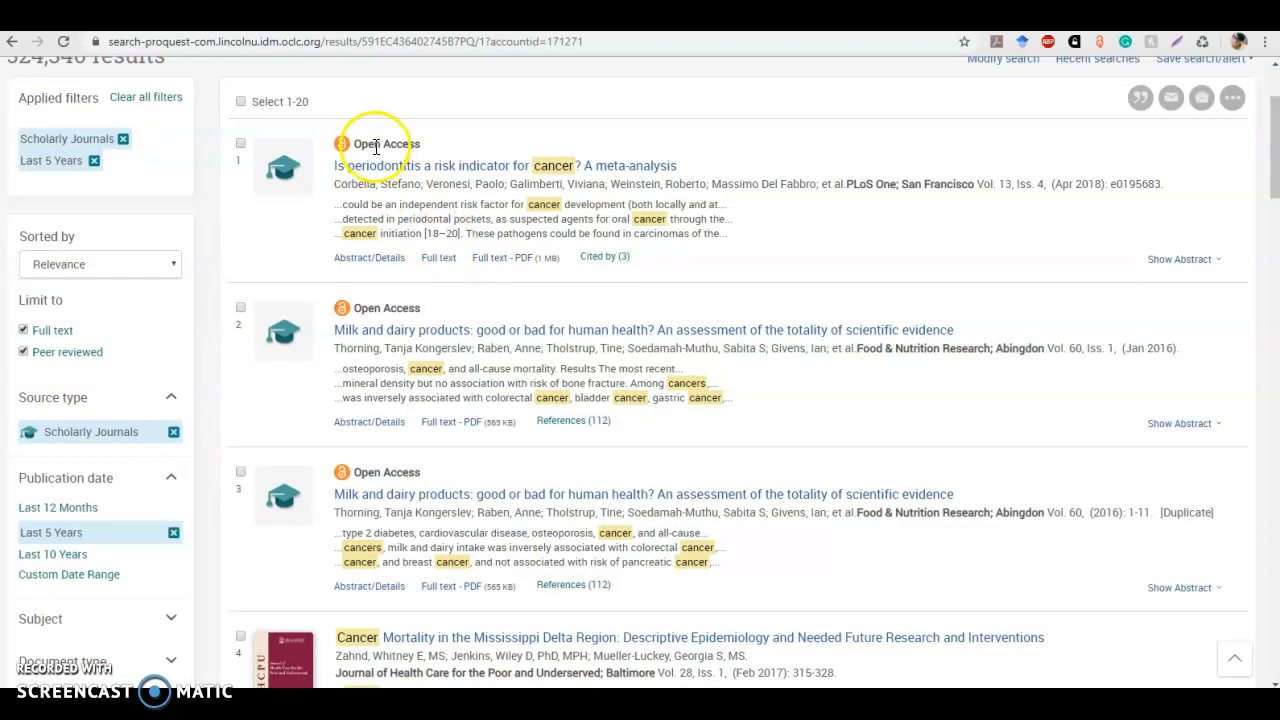
{"action": "left_click", "coordinate": [380, 163]}
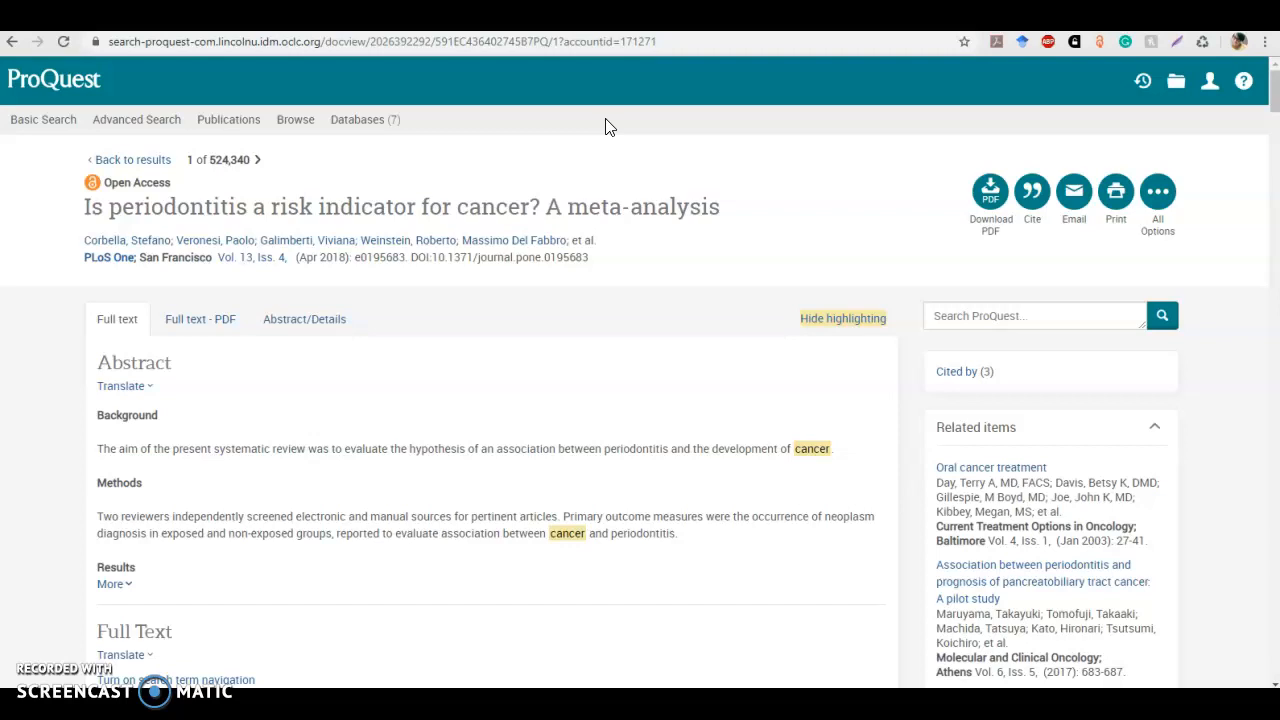
Look through the article's full text, from the abstract and author information to the introduction and methods.
{"action": "left_click", "coordinate": [140, 318]}
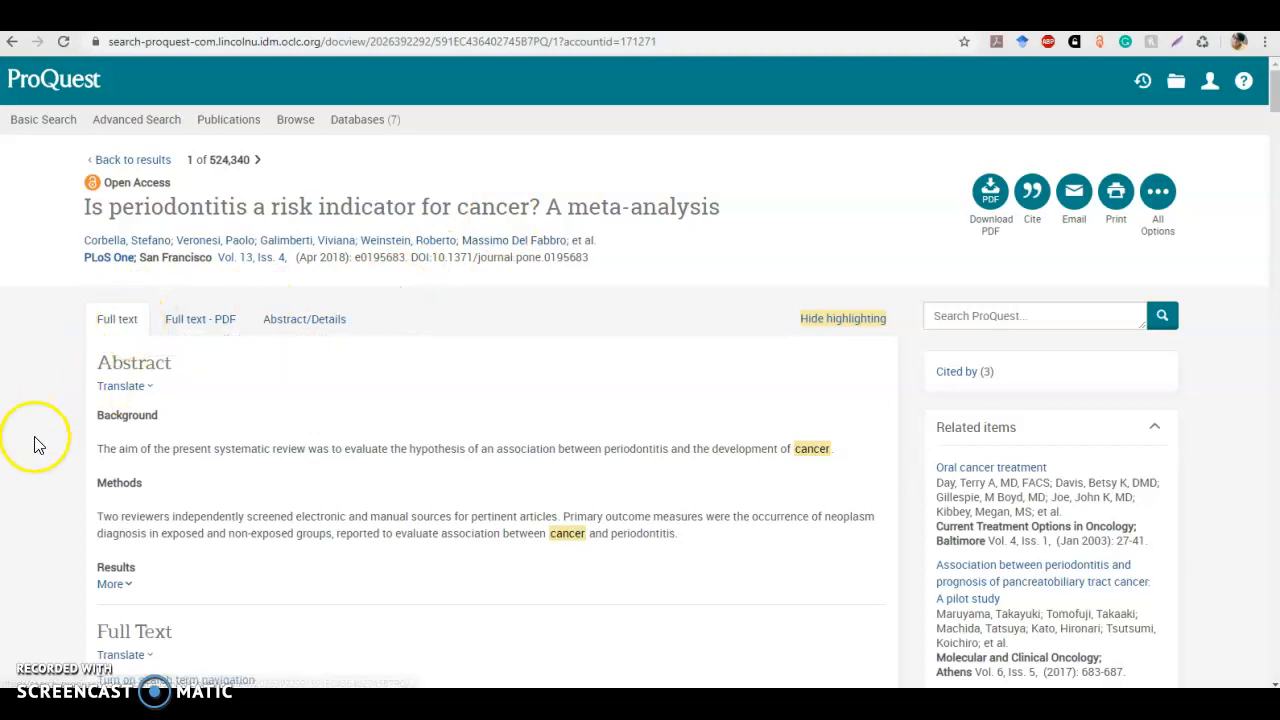
{"action": "scroll", "coordinate": [36, 444], "scroll_direction": "down", "scroll_amount": 1}
{"action": "scroll", "coordinate": [36, 444], "scroll_direction": "down", "scroll_amount": 8}
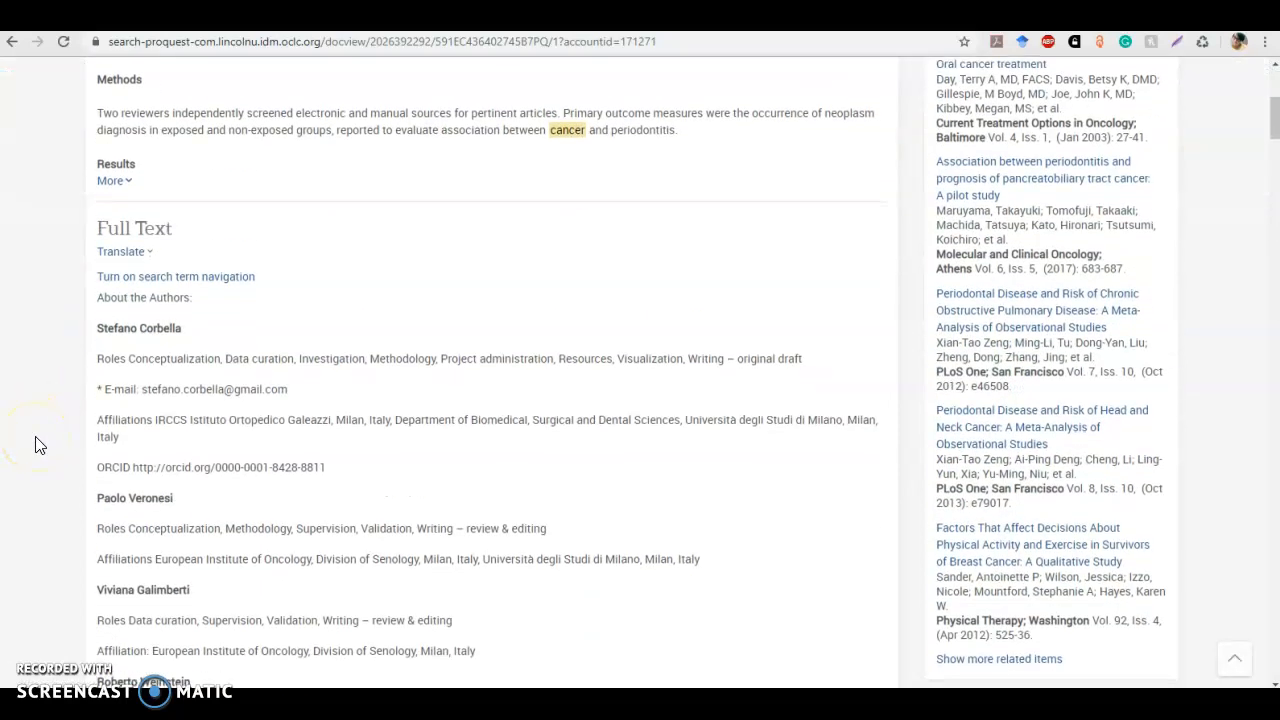
{"action": "scroll", "coordinate": [38, 442], "scroll_direction": "down", "scroll_amount": 3}
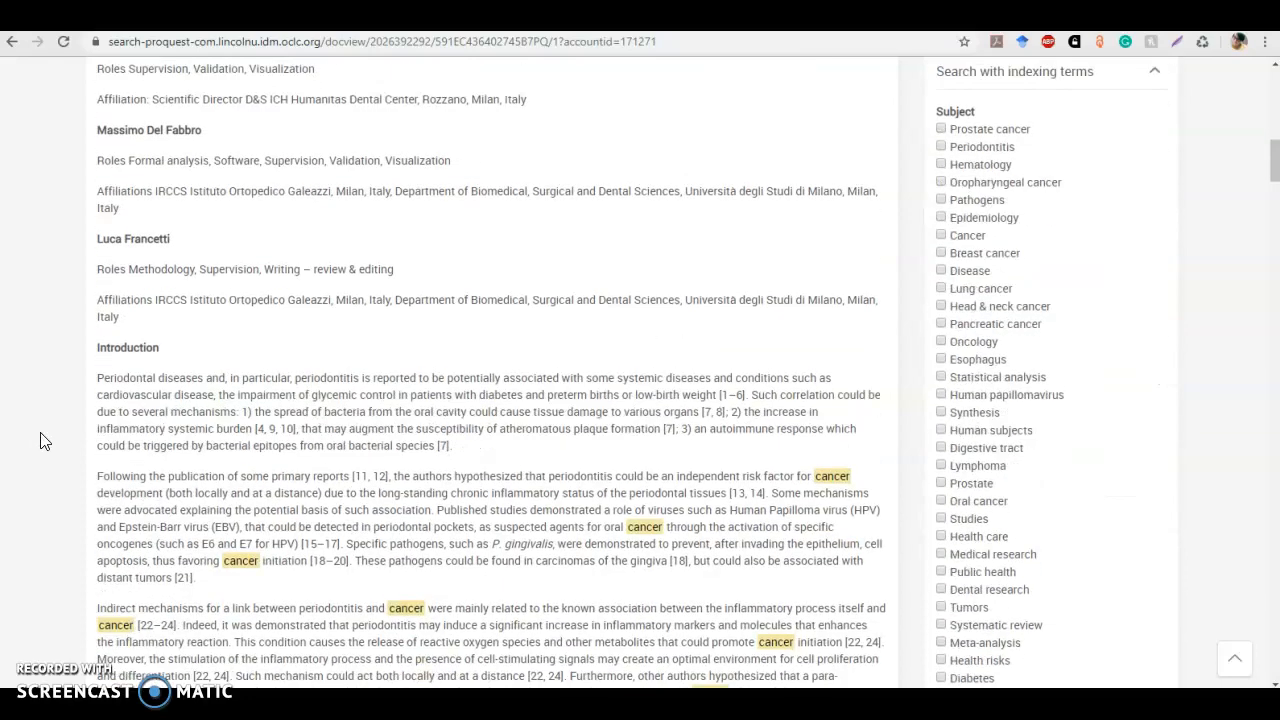
{"action": "scroll", "coordinate": [42, 441], "scroll_direction": "down", "scroll_amount": 7}
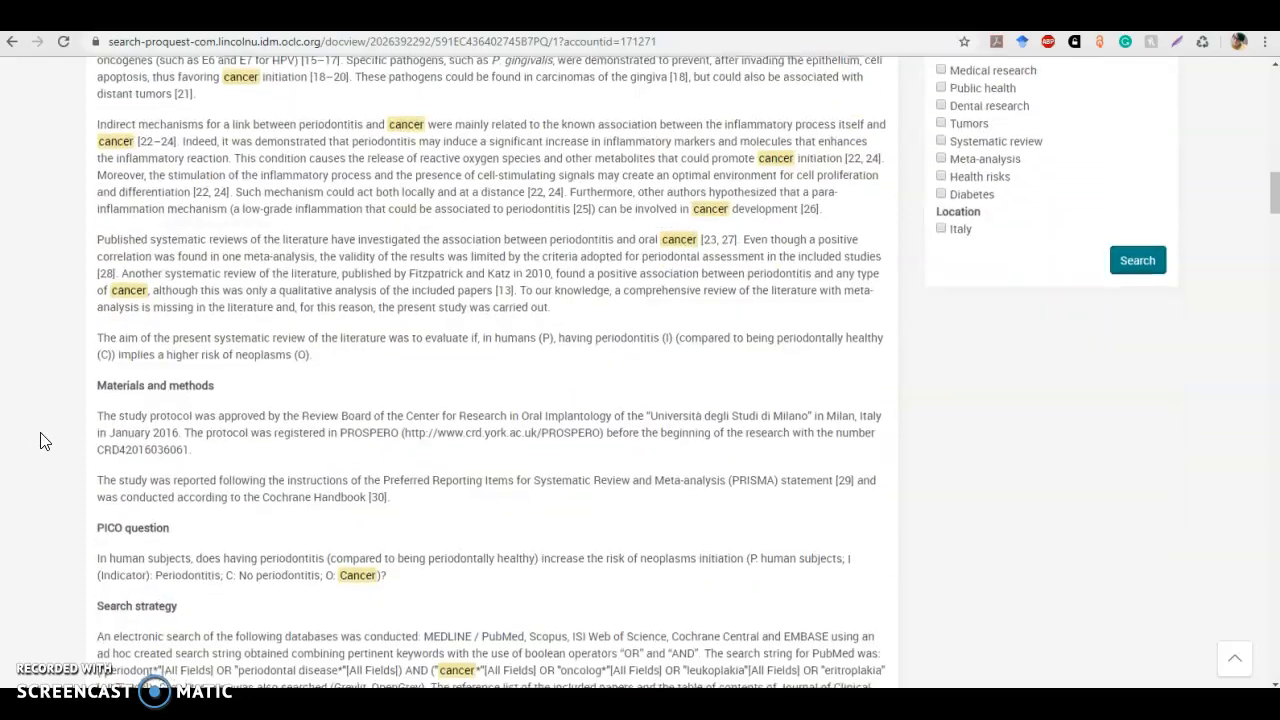
{"action": "scroll", "coordinate": [42, 441], "scroll_direction": "down", "scroll_amount": 5}
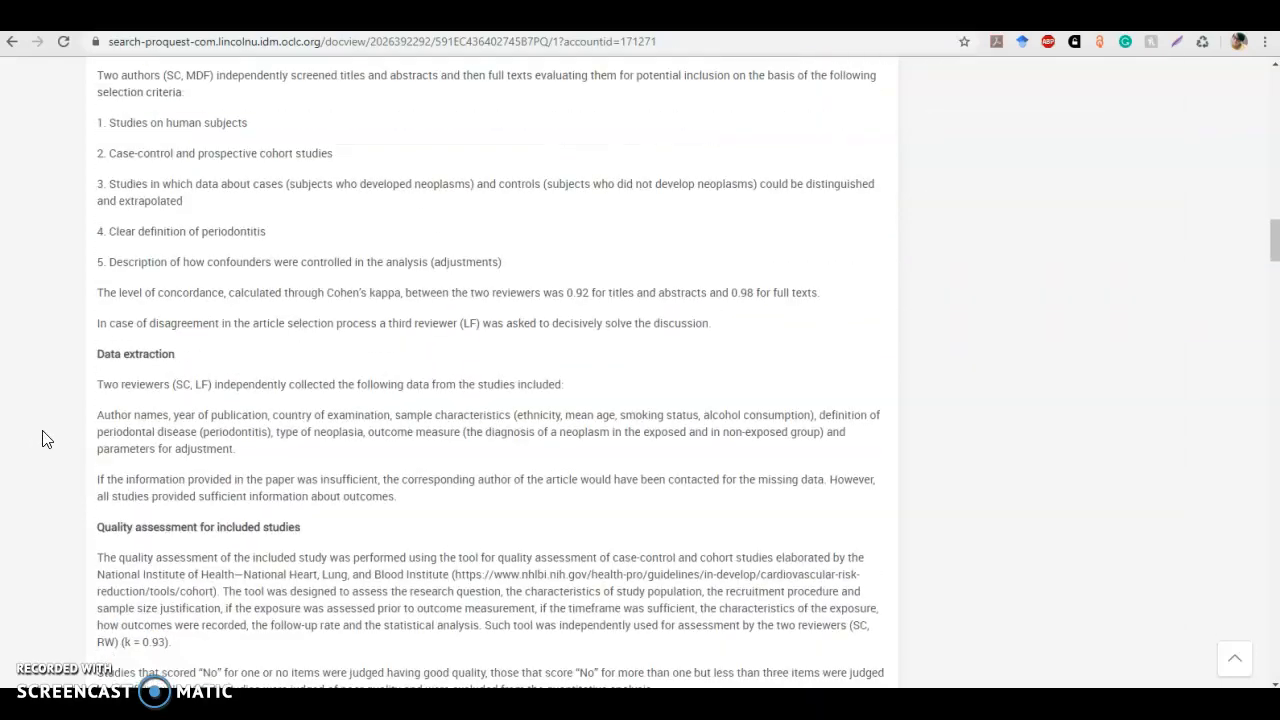
{"action": "scroll", "coordinate": [42, 438], "scroll_direction": "up", "scroll_amount": 13}
{"action": "scroll", "coordinate": [43, 434], "scroll_direction": "up", "scroll_amount": 10}
{"action": "left_click", "coordinate": [228, 338]}
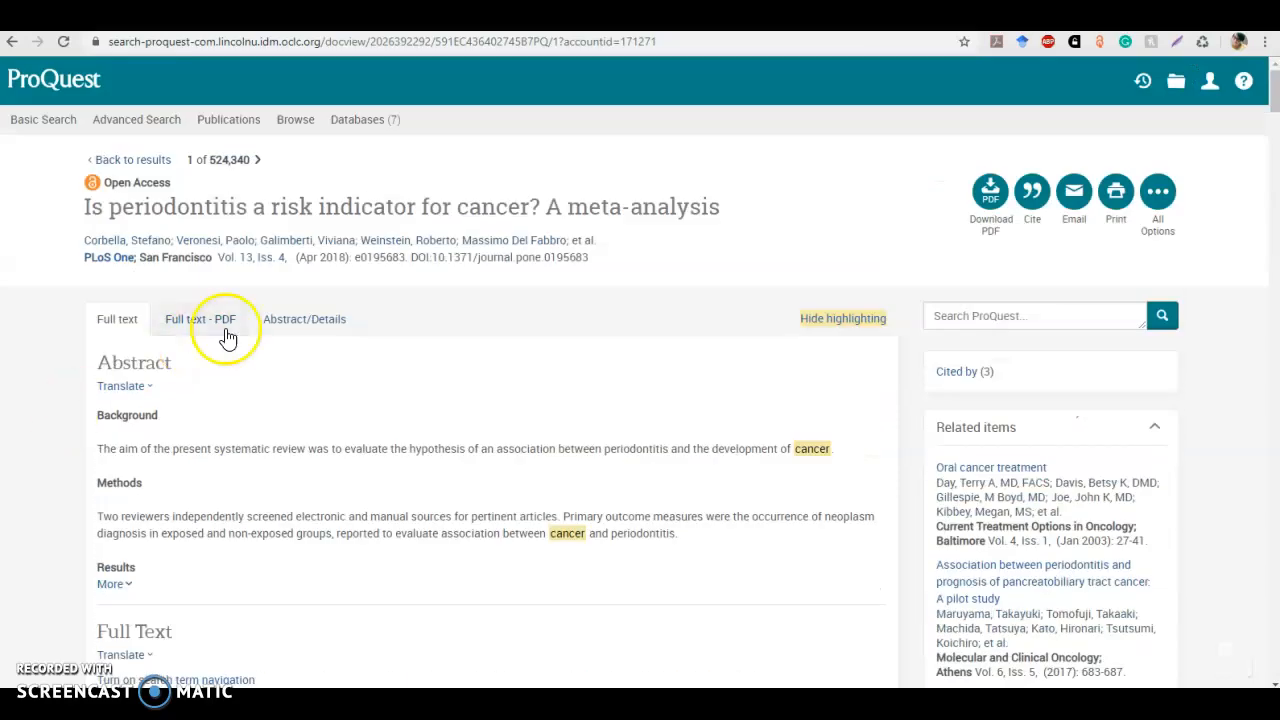
{"action": "left_click", "coordinate": [31, 443]}
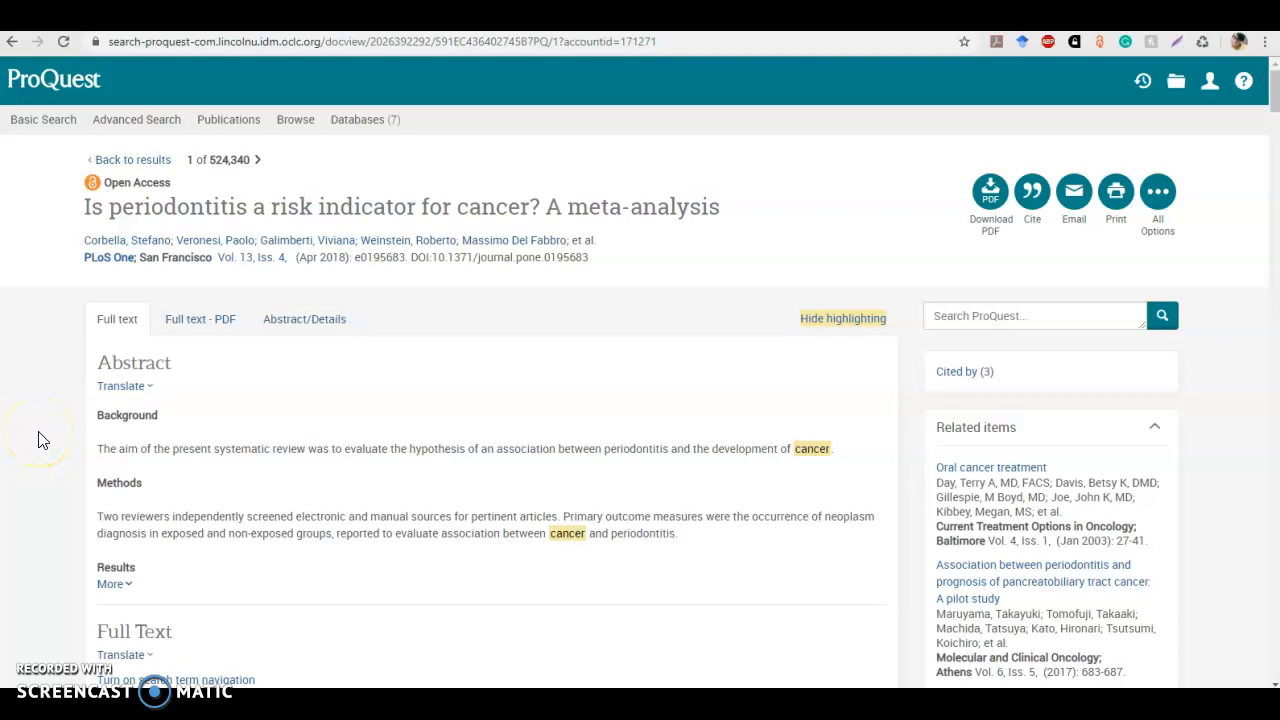
Open the article's abstract and details, and examine its subjects, keywords, publication data, DOI and document URL.
{"action": "left_click", "coordinate": [297, 328]}
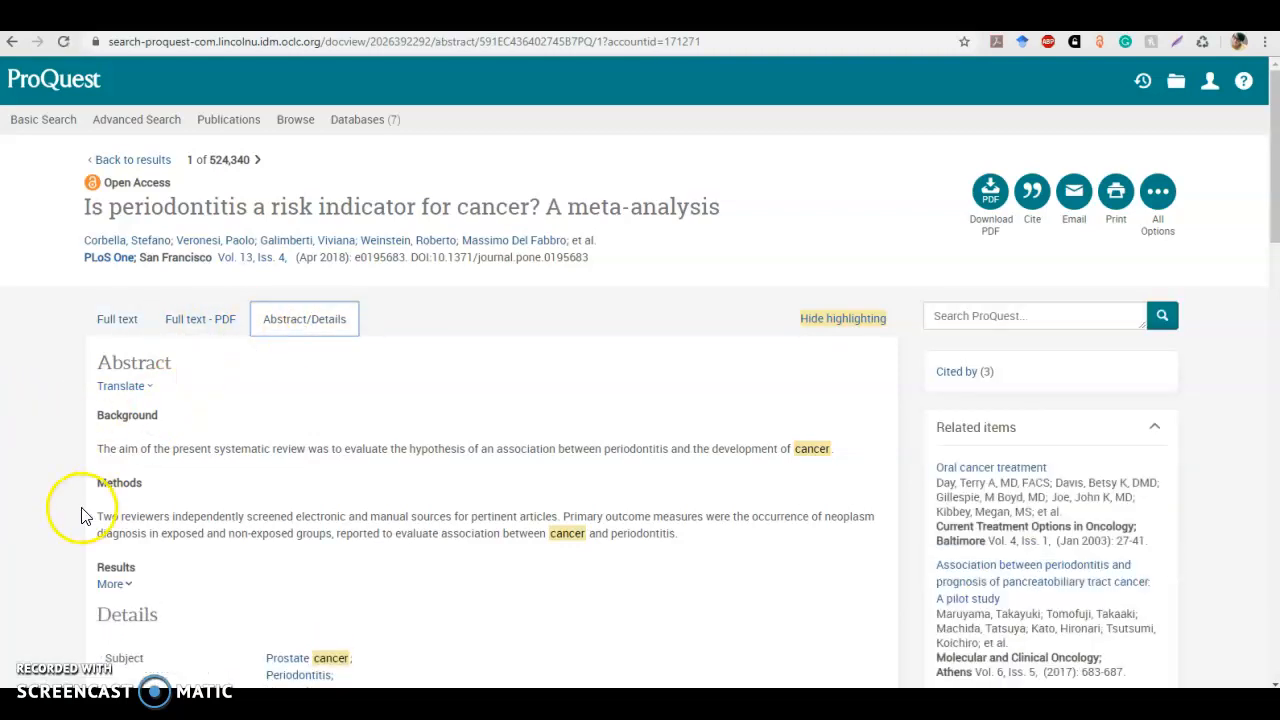
{"action": "scroll", "coordinate": [50, 515], "scroll_direction": "down", "scroll_amount": 2}
{"action": "scroll", "coordinate": [50, 513], "scroll_direction": "down", "scroll_amount": 3}
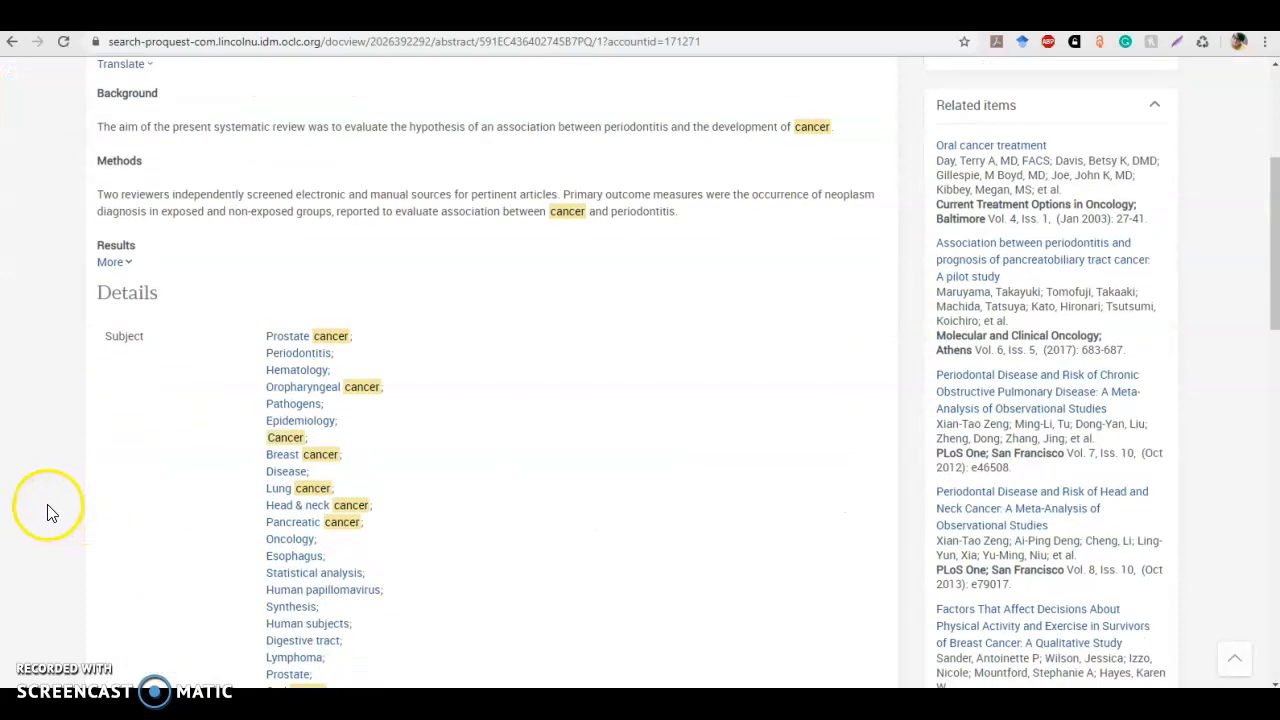
{"action": "scroll", "coordinate": [50, 512], "scroll_direction": "up", "scroll_amount": 1}
{"action": "scroll", "coordinate": [52, 509], "scroll_direction": "down", "scroll_amount": 6}
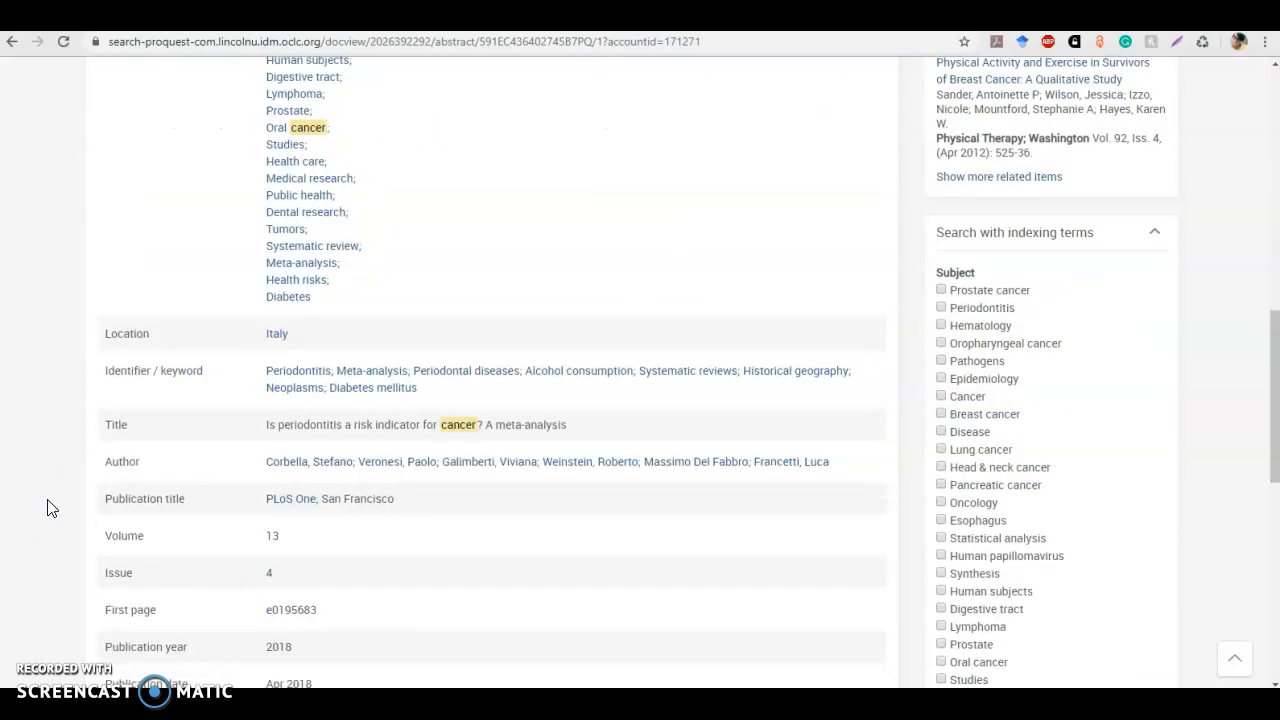
{"action": "scroll", "coordinate": [52, 509], "scroll_direction": "down", "scroll_amount": 3}
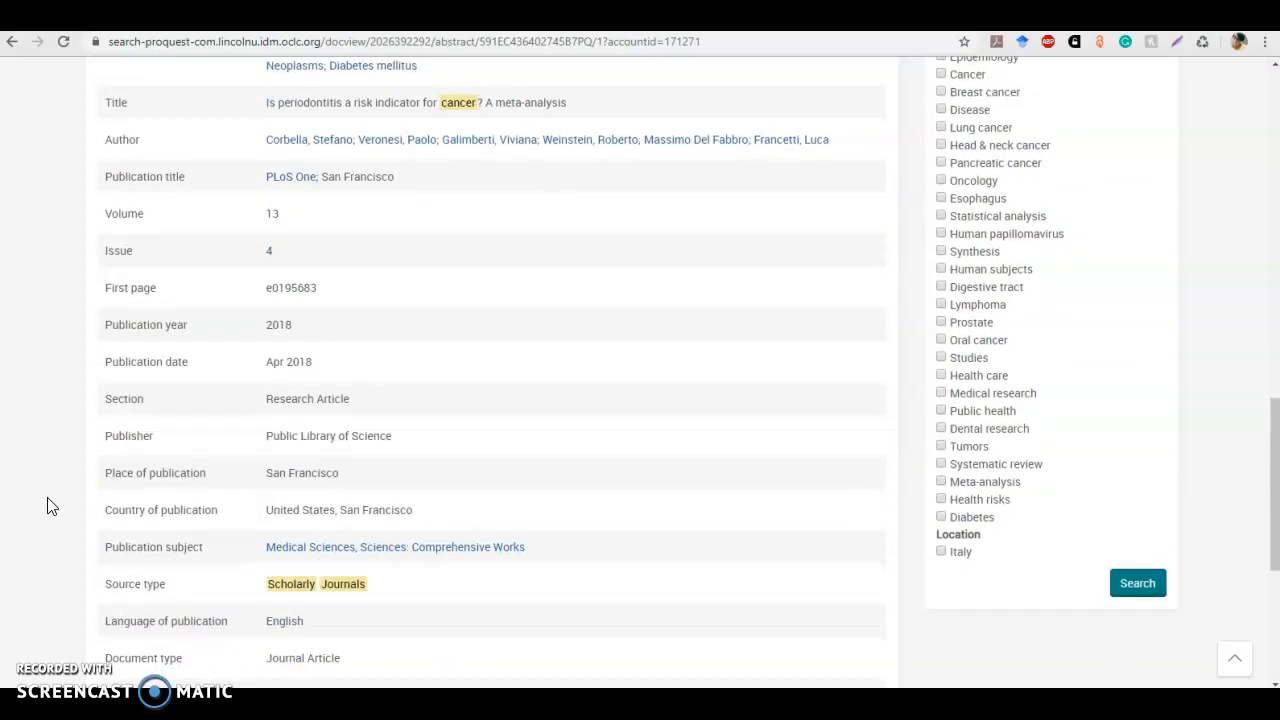
{"action": "scroll", "coordinate": [52, 507], "scroll_direction": "down", "scroll_amount": 3}
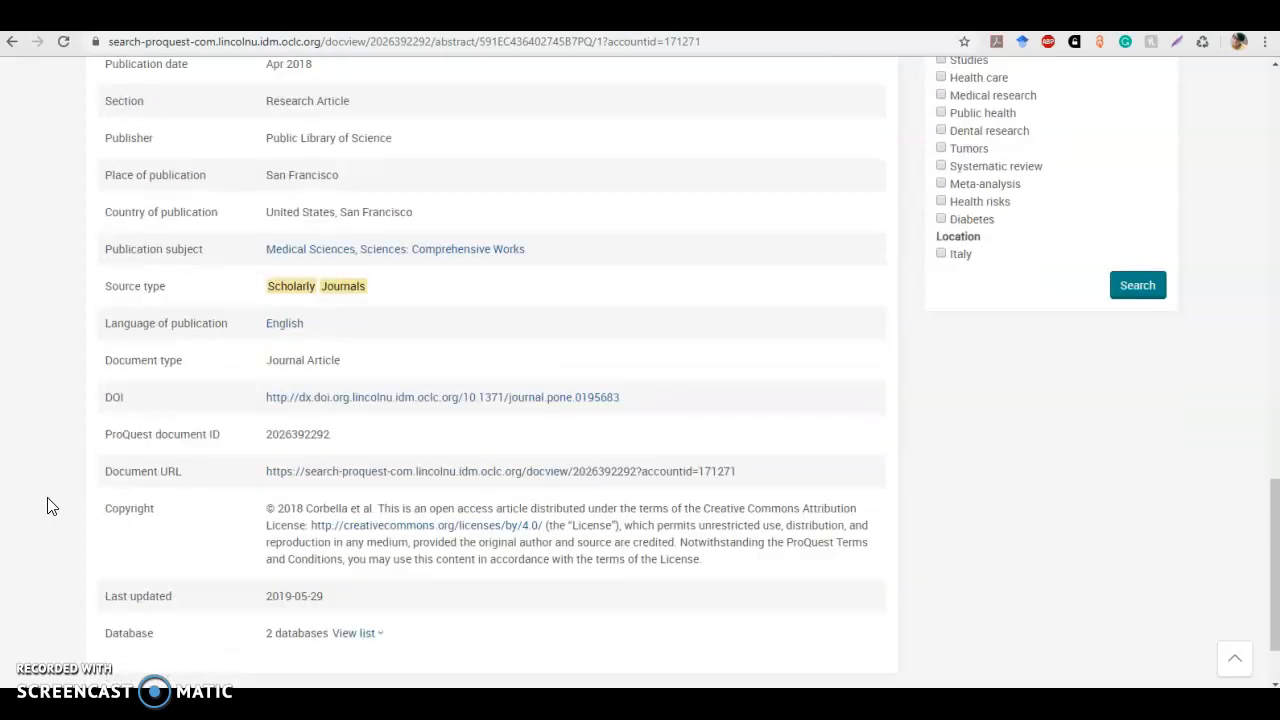
{"action": "scroll", "coordinate": [52, 507], "scroll_direction": "down", "scroll_amount": 1}
{"action": "scroll", "coordinate": [52, 507], "scroll_direction": "up", "scroll_amount": 3}
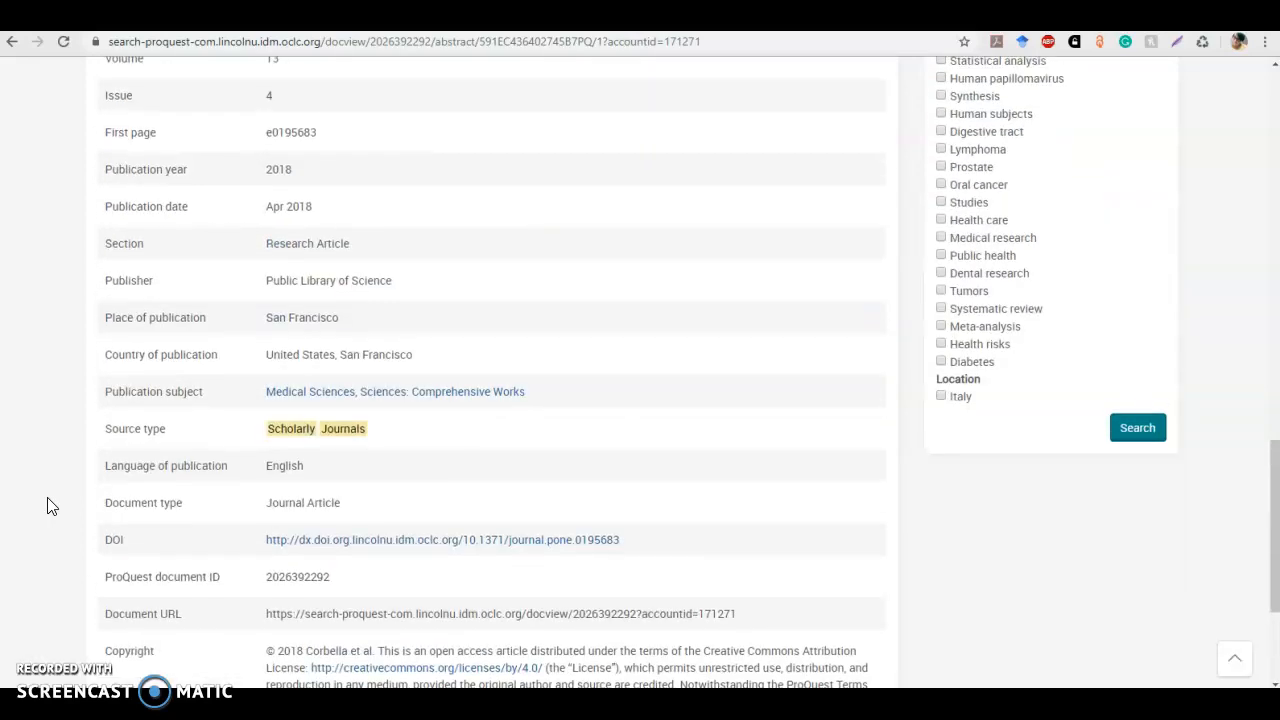
{"action": "scroll", "coordinate": [52, 507], "scroll_direction": "down", "scroll_amount": 2}
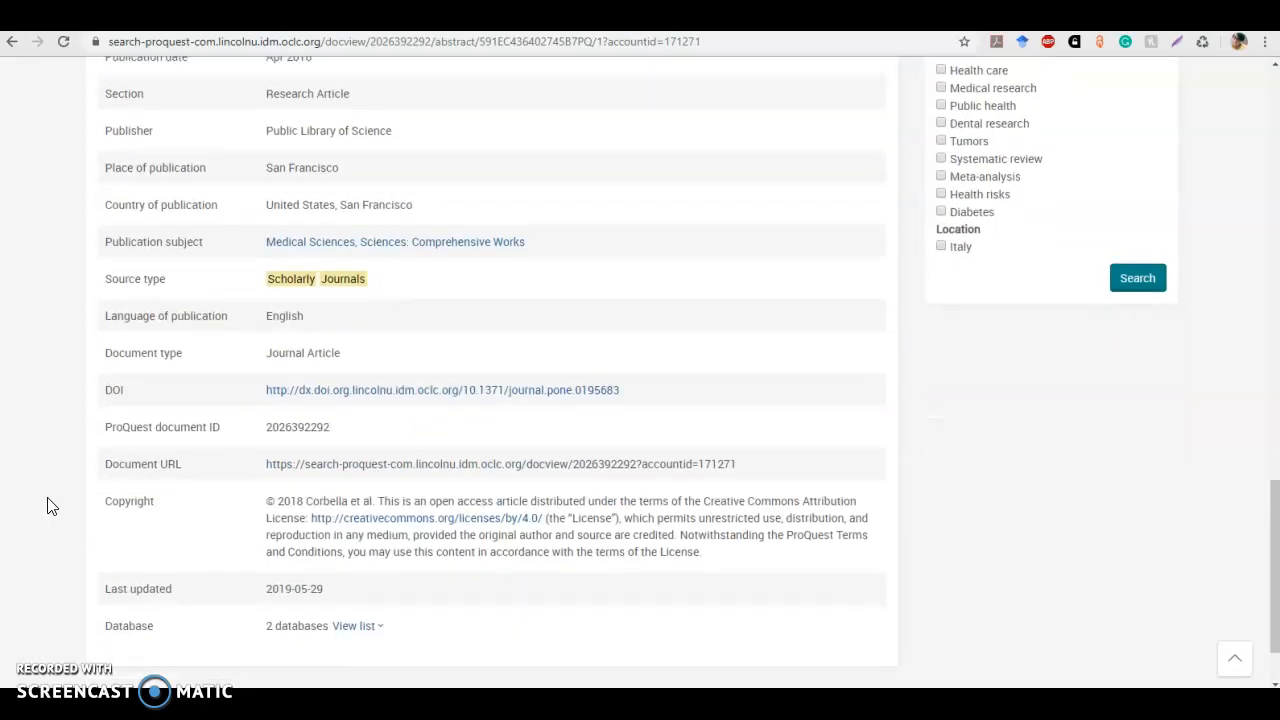
{"action": "scroll", "coordinate": [55, 506], "scroll_direction": "up", "scroll_amount": 6}
{"action": "scroll", "coordinate": [55, 506], "scroll_direction": "up", "scroll_amount": 10}
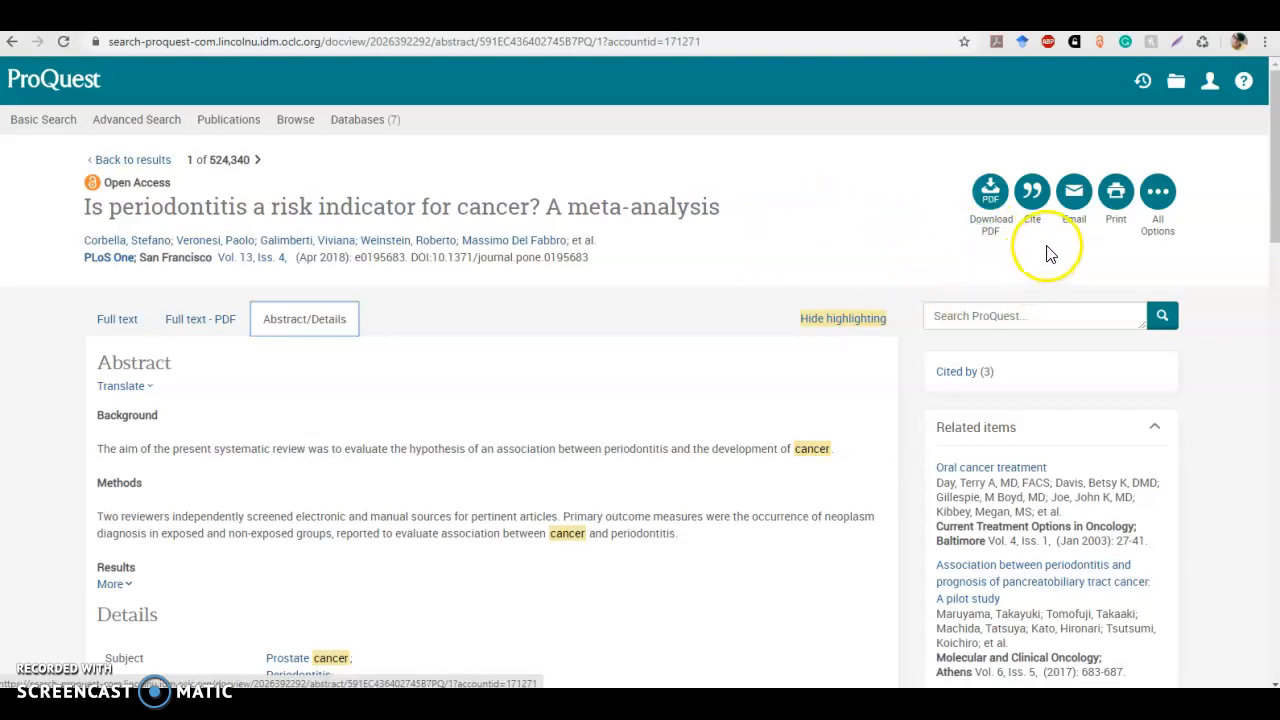
Display the article's citation in APA 6th style, look through the other available citation styles, and close the citation.
{"action": "left_click", "coordinate": [1032, 195]}
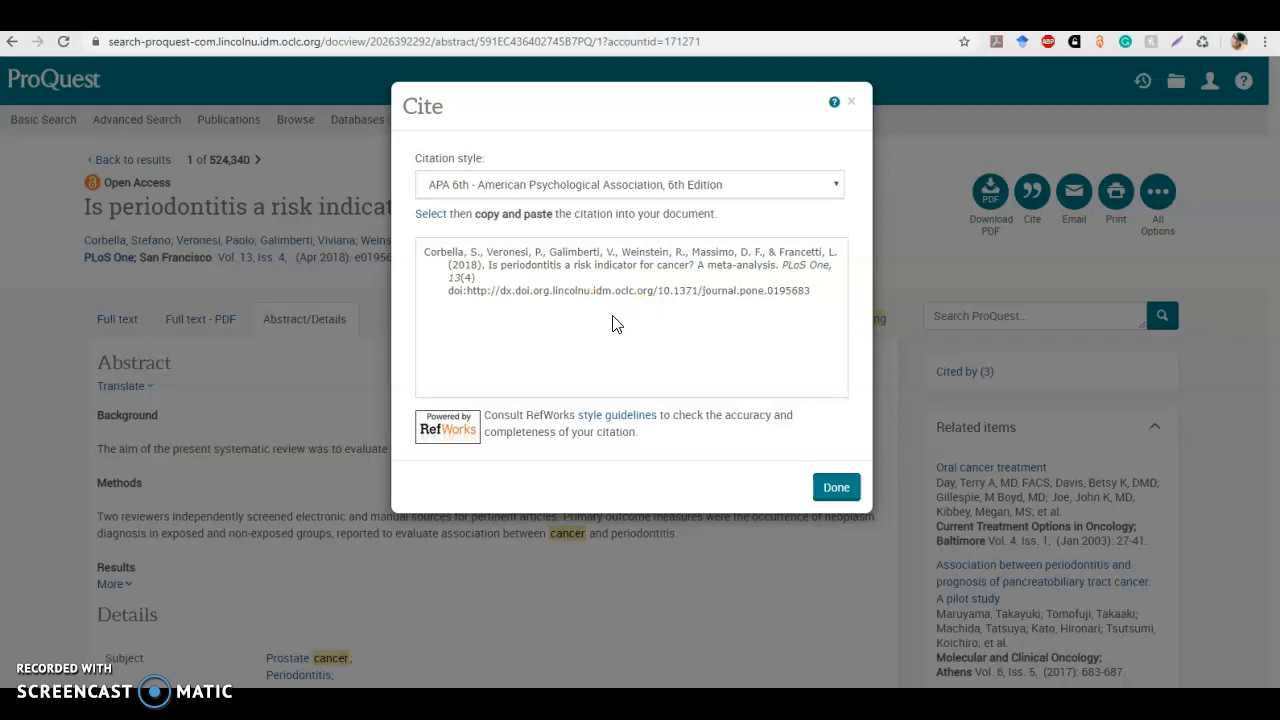
{"action": "left_click", "coordinate": [825, 186]}
{"action": "scroll", "coordinate": [760, 355], "scroll_direction": "down", "scroll_amount": 5}
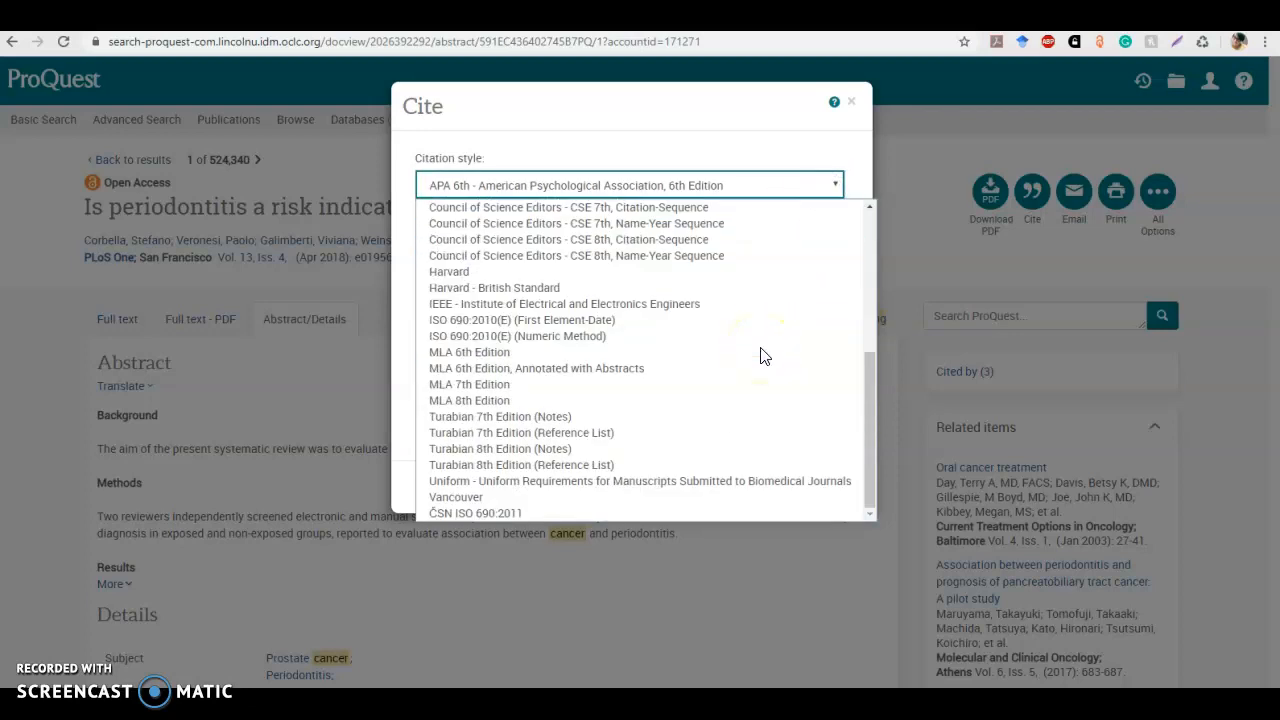
{"action": "scroll", "coordinate": [760, 355], "scroll_direction": "up", "scroll_amount": 3}
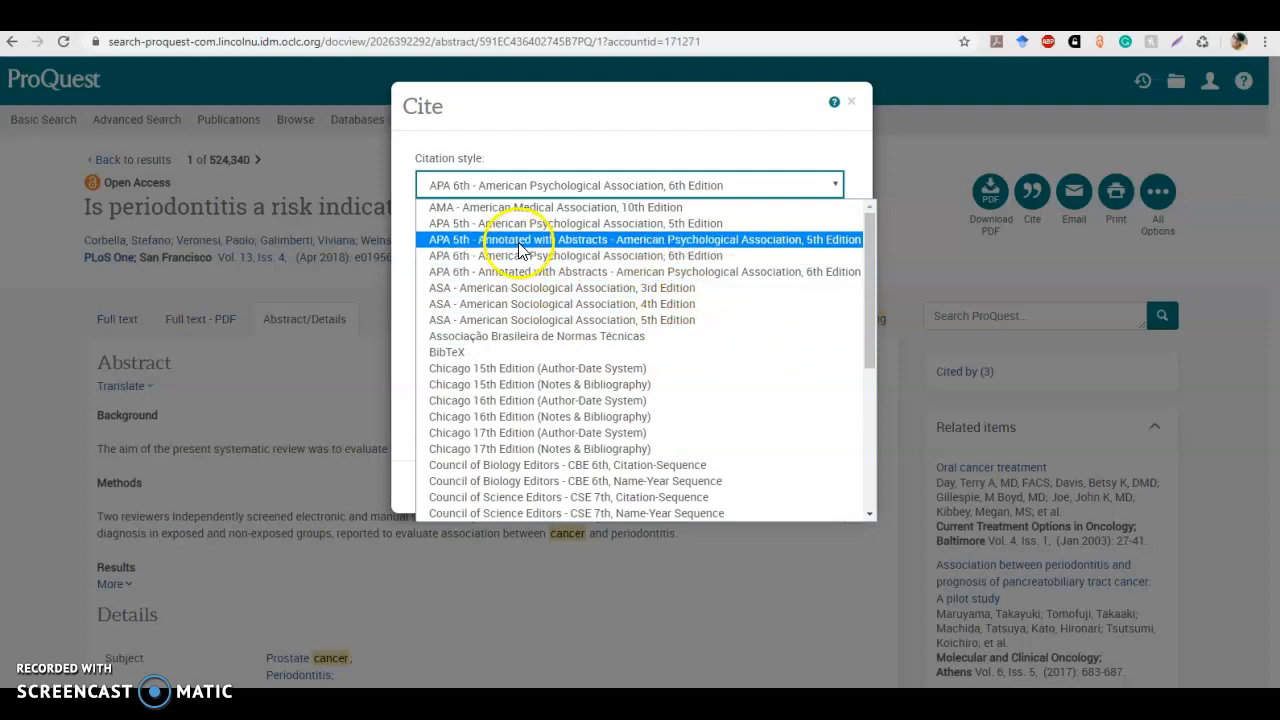
{"action": "left_click", "coordinate": [810, 190]}
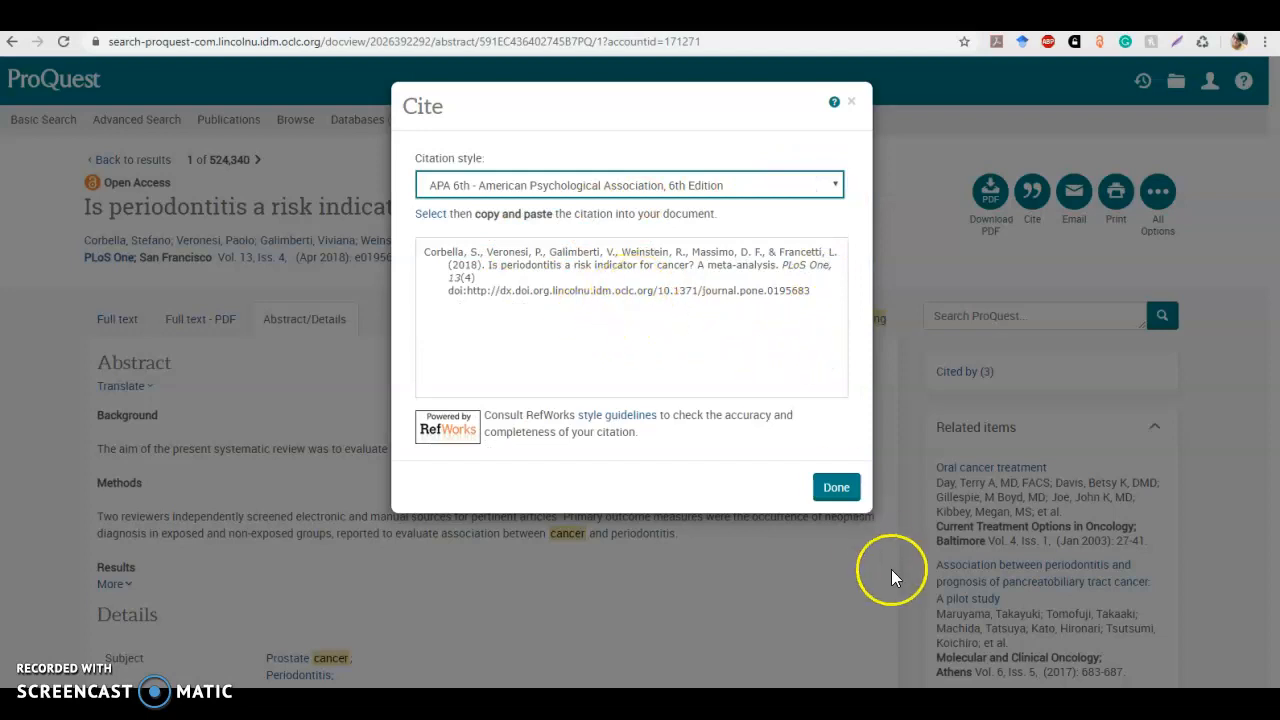
{"action": "left_click", "coordinate": [836, 488]}
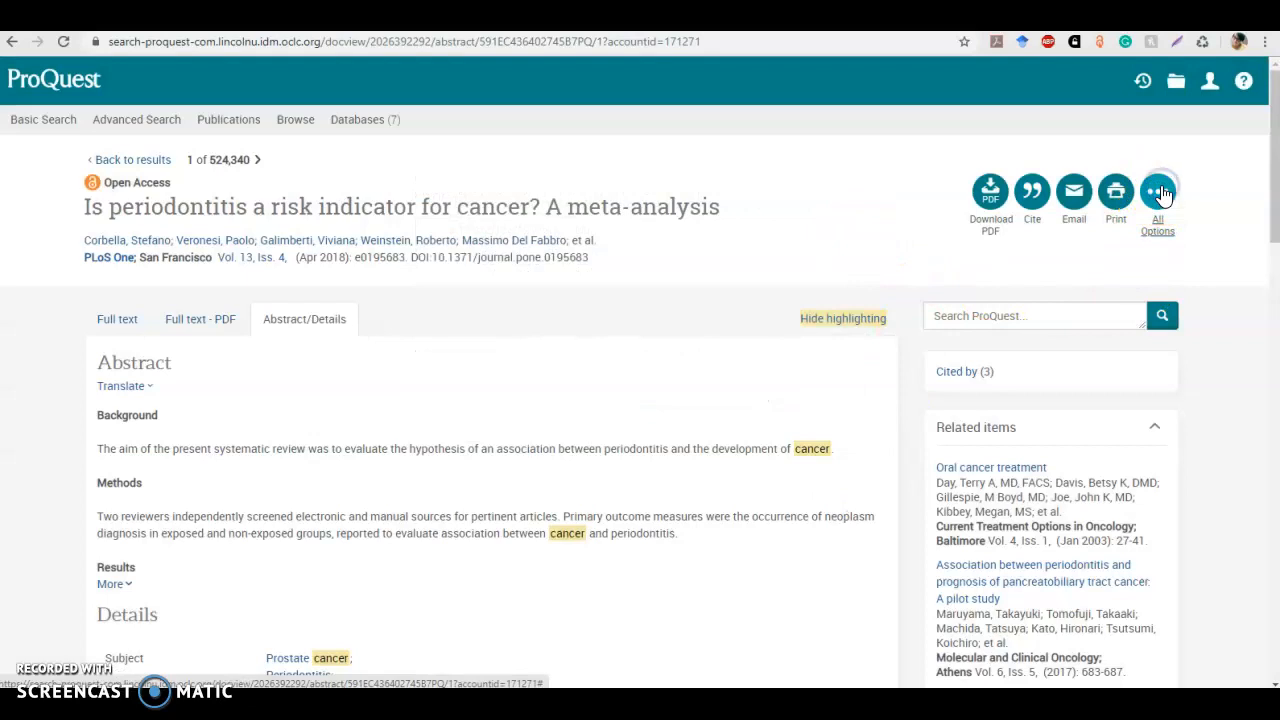
Review all save options for the article, including cloud saving, citation export and Save to My Research, and close them.
{"action": "left_click", "coordinate": [1159, 192]}
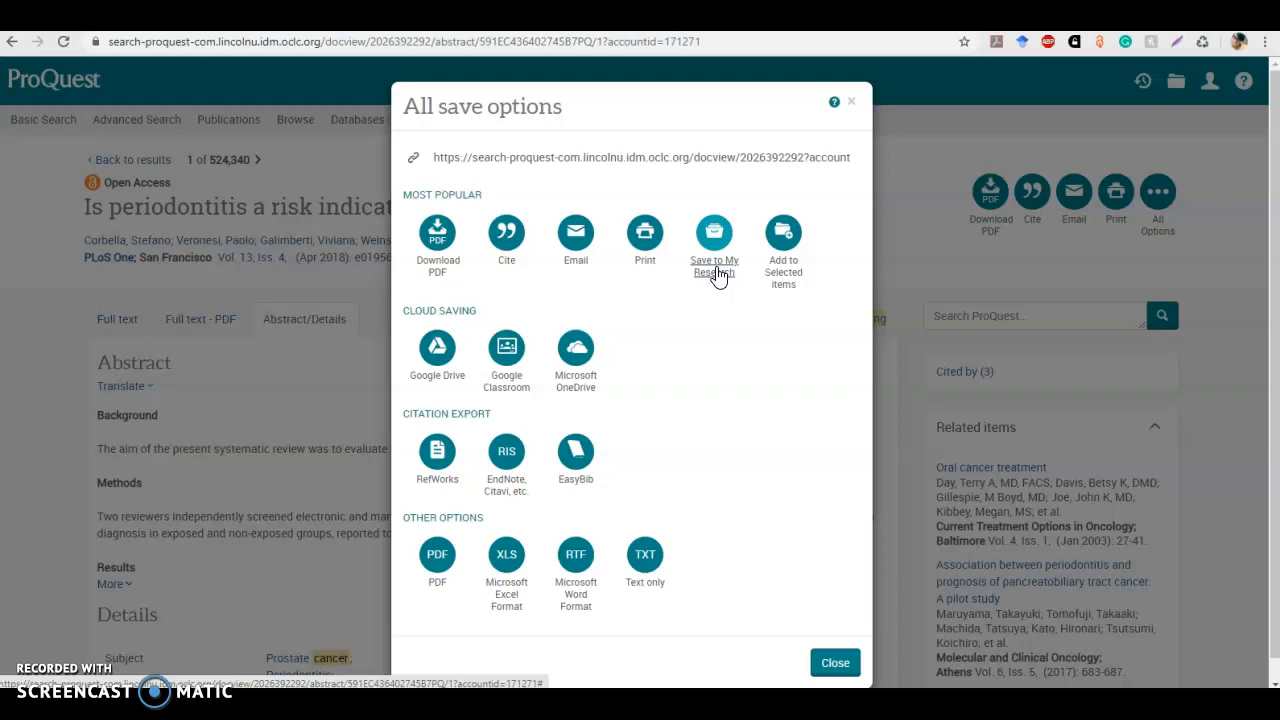
{"action": "left_click", "coordinate": [716, 258]}
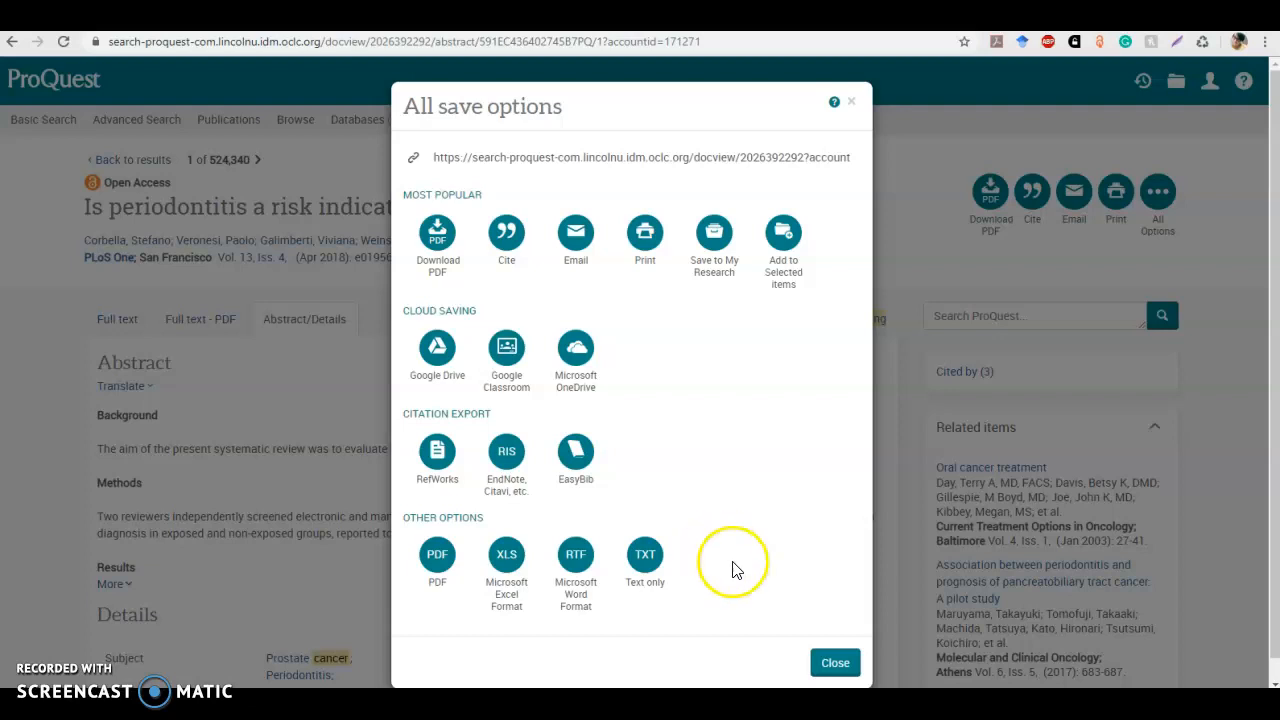
{"action": "left_click", "coordinate": [835, 662]}
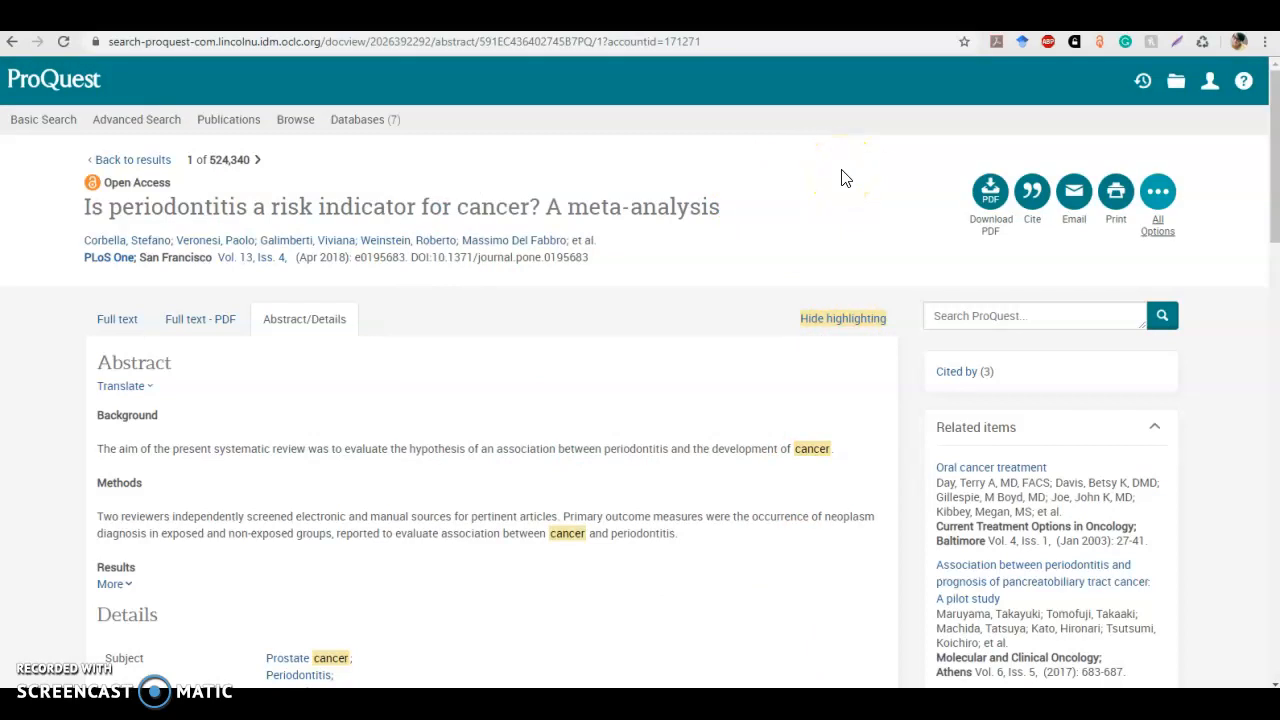
Look through the article's related items and the subject and location indexing terms offered for searching alongside its details.
{"action": "scroll", "coordinate": [1257, 460], "scroll_direction": "down", "scroll_amount": 1}
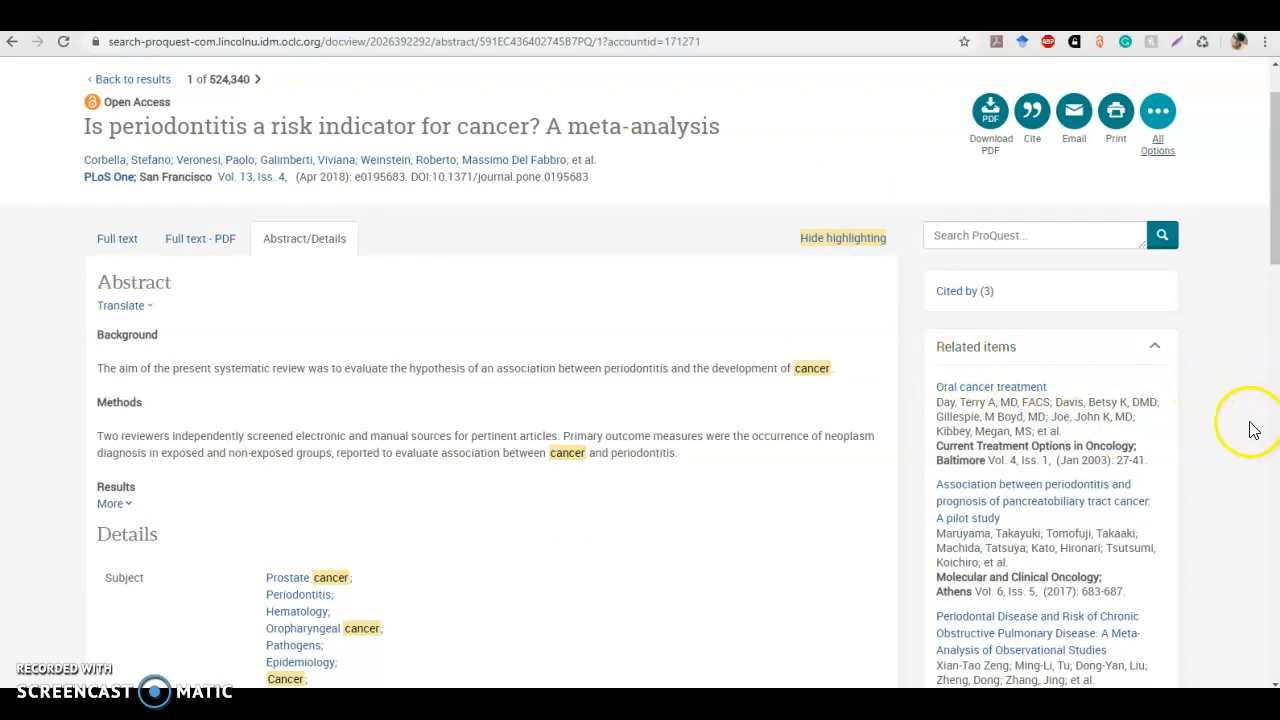
{"action": "scroll", "coordinate": [1252, 430], "scroll_direction": "down", "scroll_amount": 1}
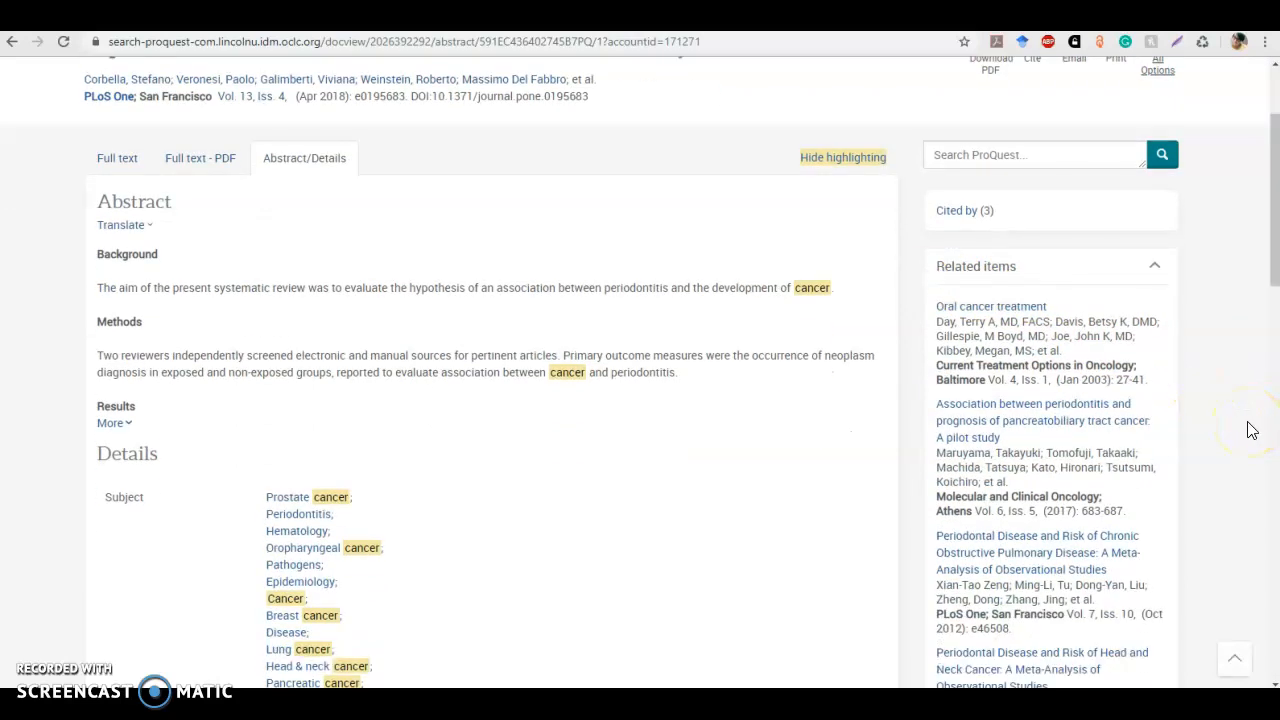
{"action": "scroll", "coordinate": [1252, 430], "scroll_direction": "down", "scroll_amount": 2}
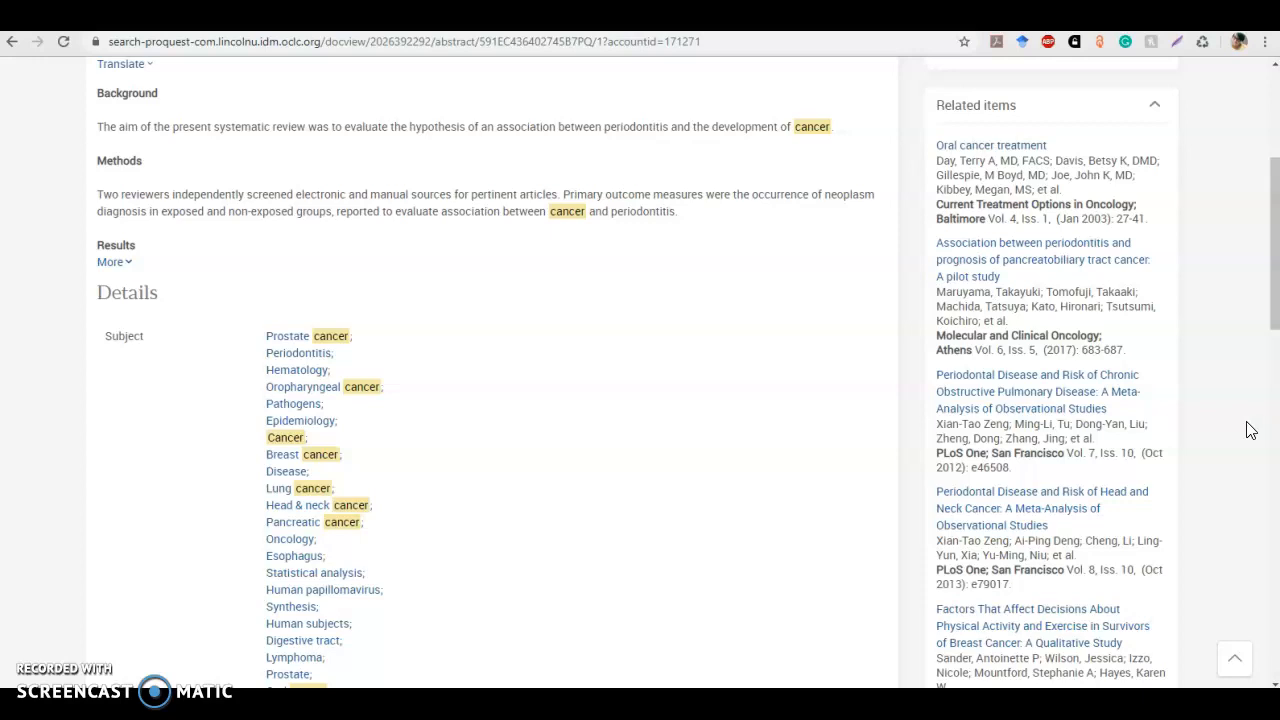
{"action": "scroll", "coordinate": [1250, 430], "scroll_direction": "down", "scroll_amount": 3}
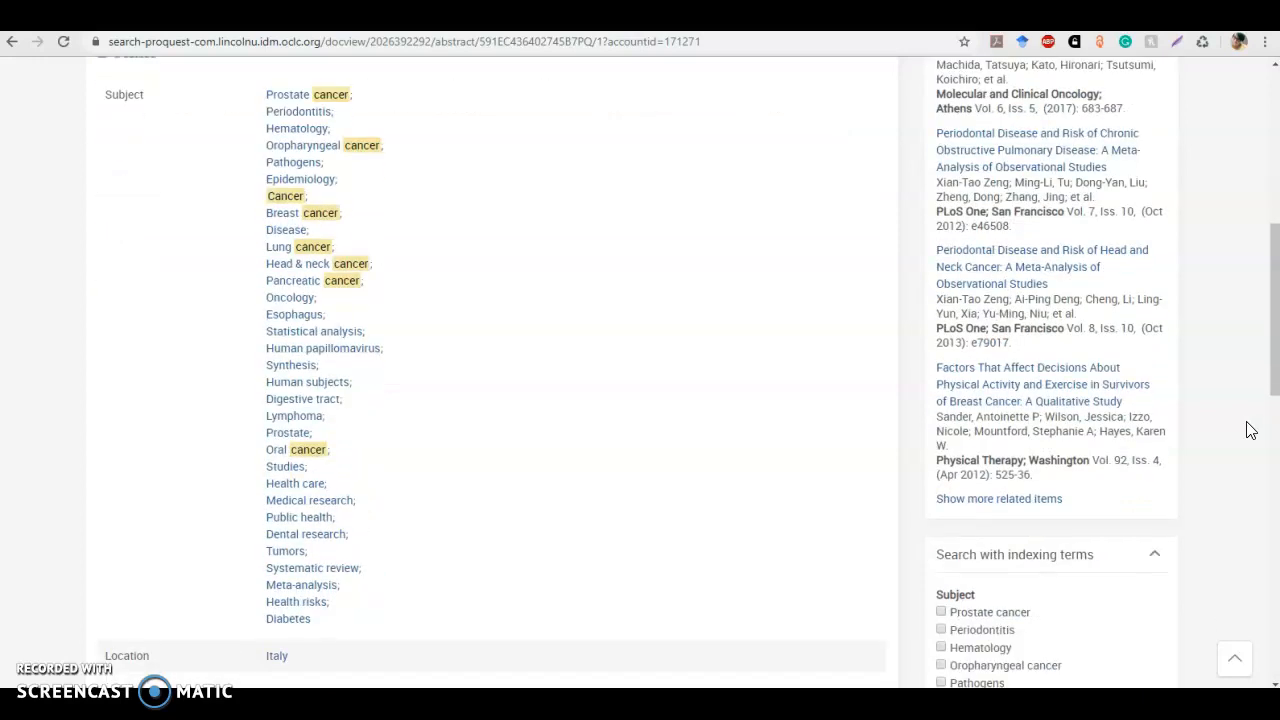
{"action": "scroll", "coordinate": [1250, 430], "scroll_direction": "down", "scroll_amount": 1}
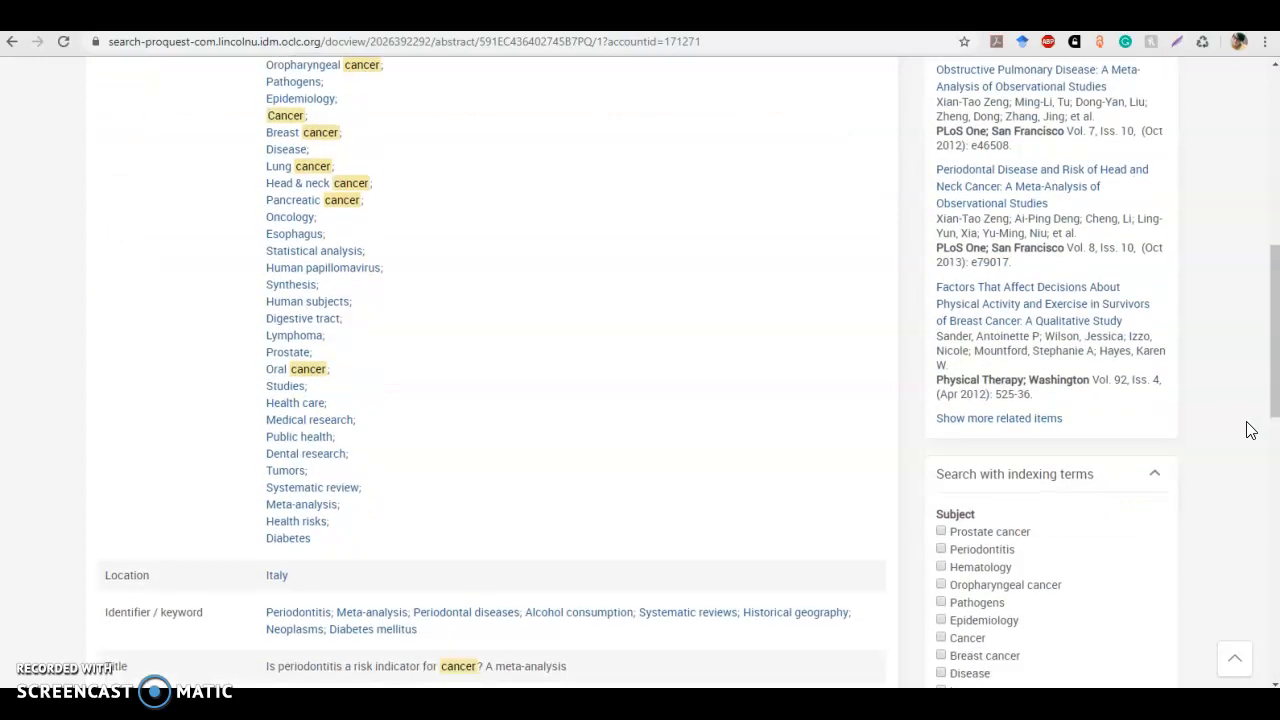
{"action": "scroll", "coordinate": [1250, 430], "scroll_direction": "up", "scroll_amount": 4}
{"action": "scroll", "coordinate": [1250, 430], "scroll_direction": "down", "scroll_amount": 7}
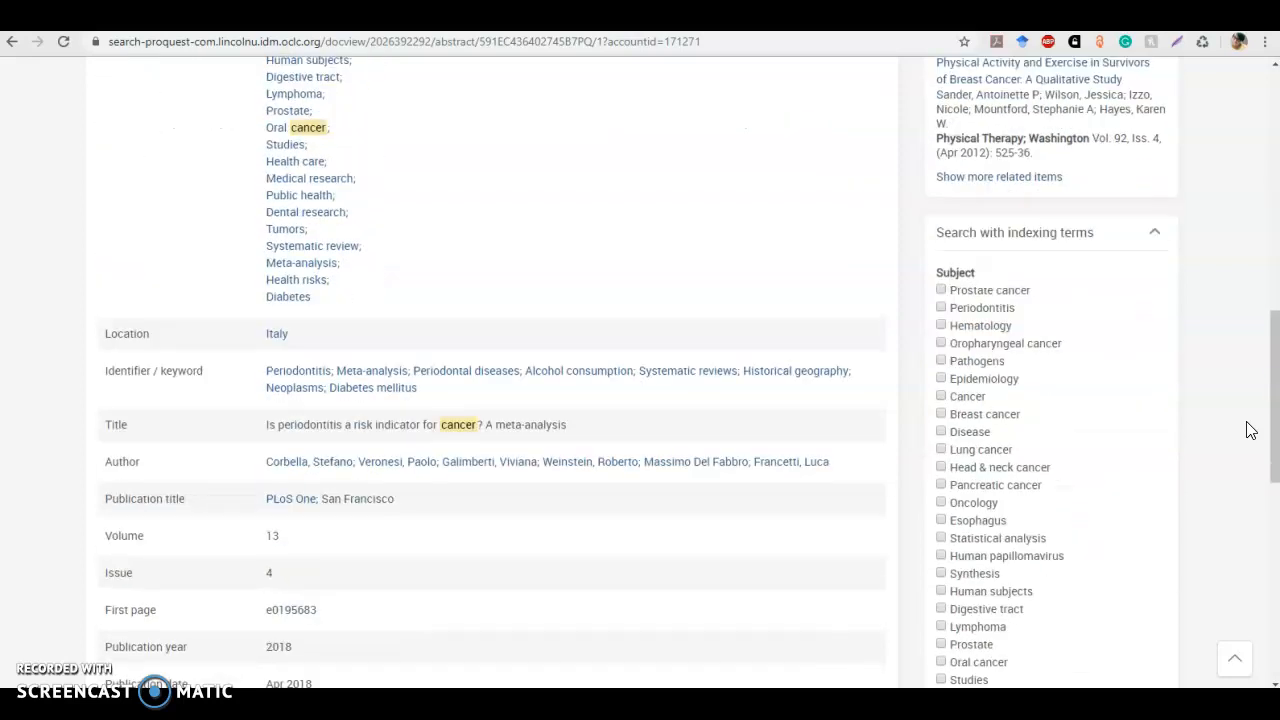
{"action": "scroll", "coordinate": [1250, 430], "scroll_direction": "down", "scroll_amount": 2}
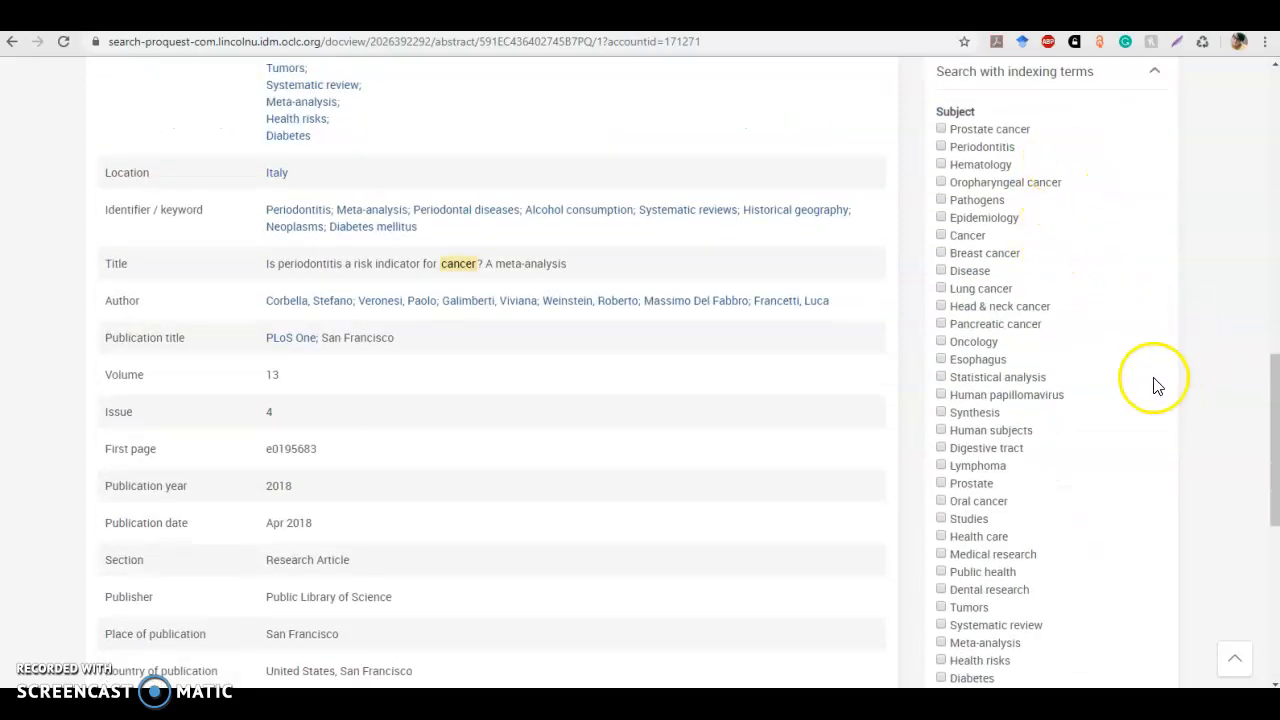
{"action": "scroll", "coordinate": [1200, 557], "scroll_direction": "down", "scroll_amount": 4}
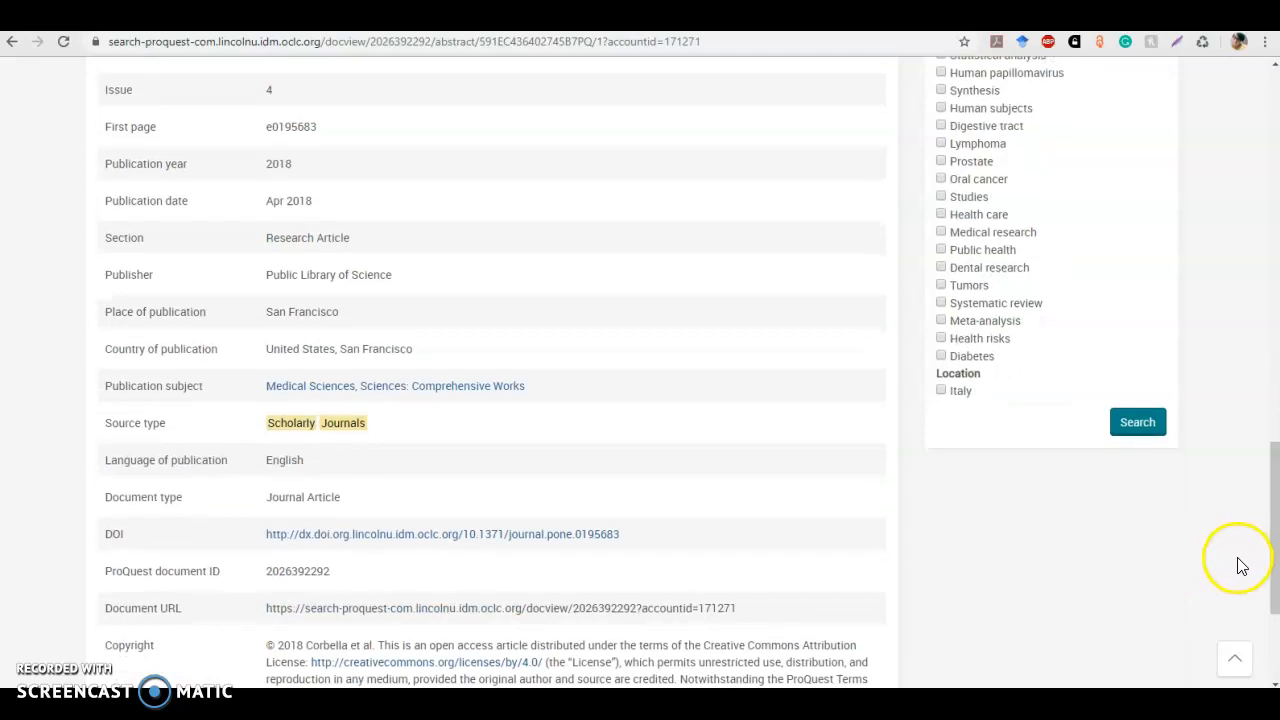
{"action": "scroll", "coordinate": [1235, 575], "scroll_direction": "up", "scroll_amount": 20}
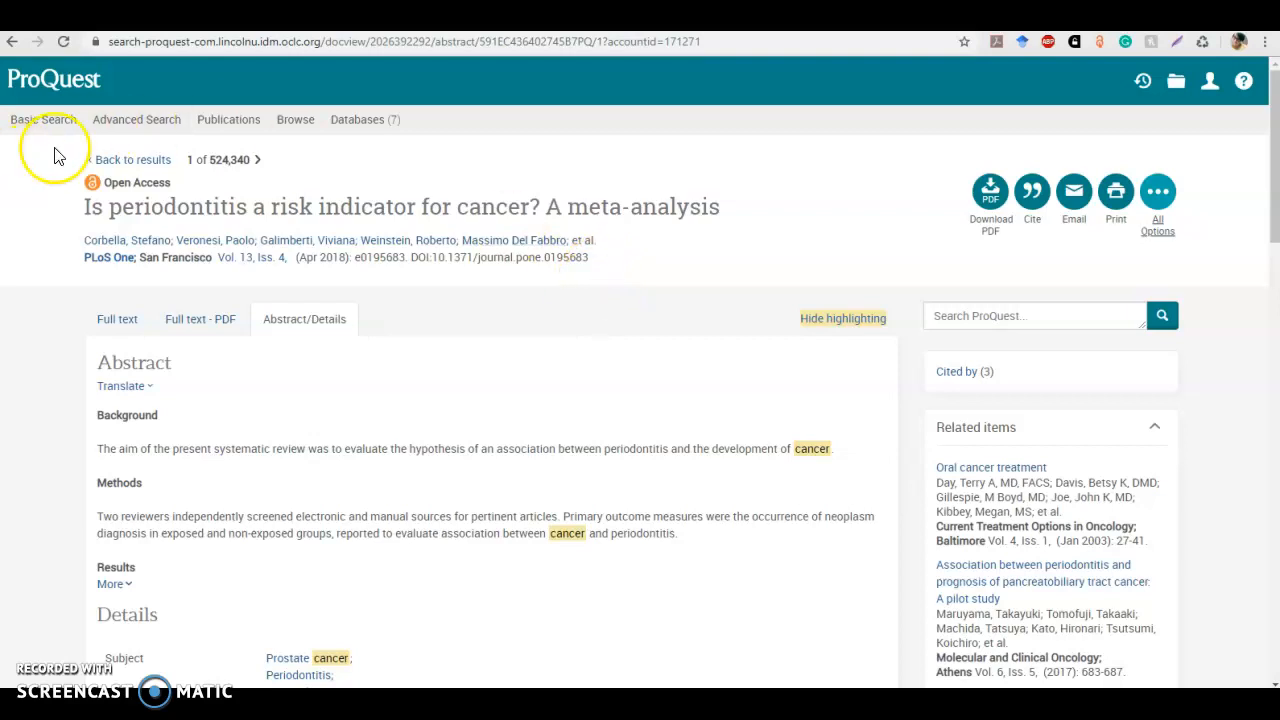
Open the advanced search and review its Boolean operators and the fields a term can be searched in.
{"action": "left_click", "coordinate": [137, 120]}
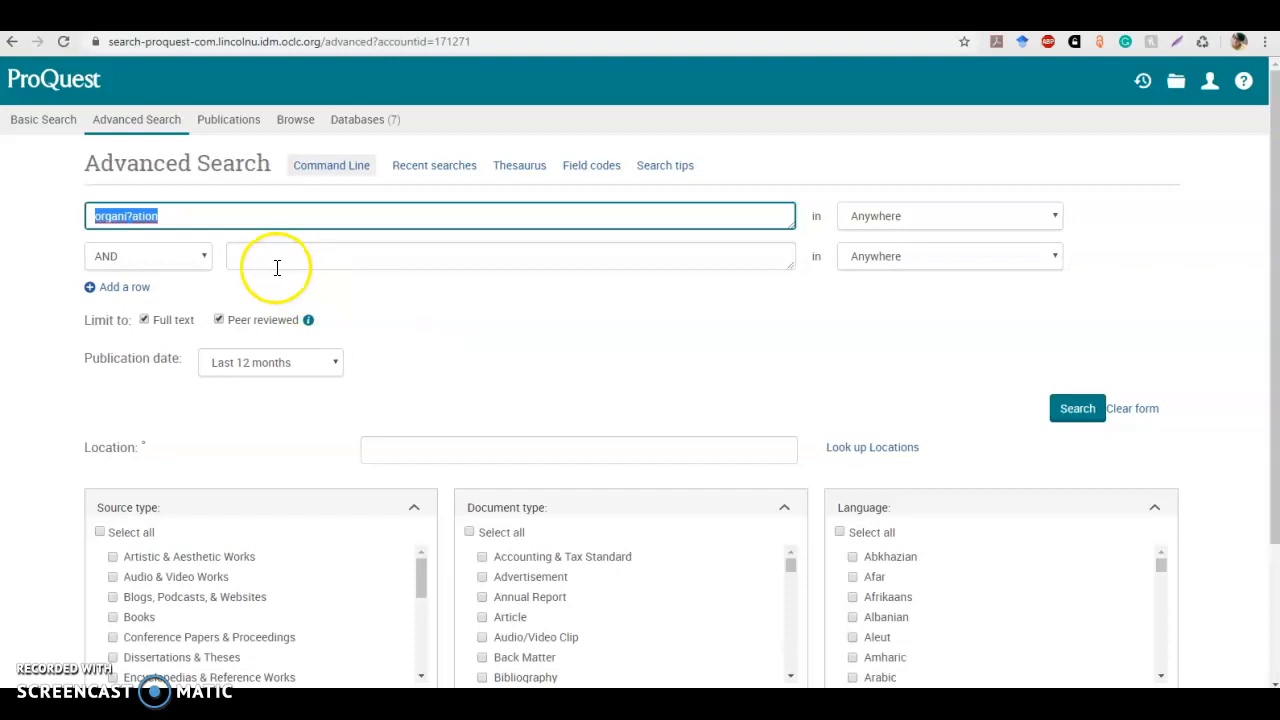
{"action": "left_click", "coordinate": [205, 258]}
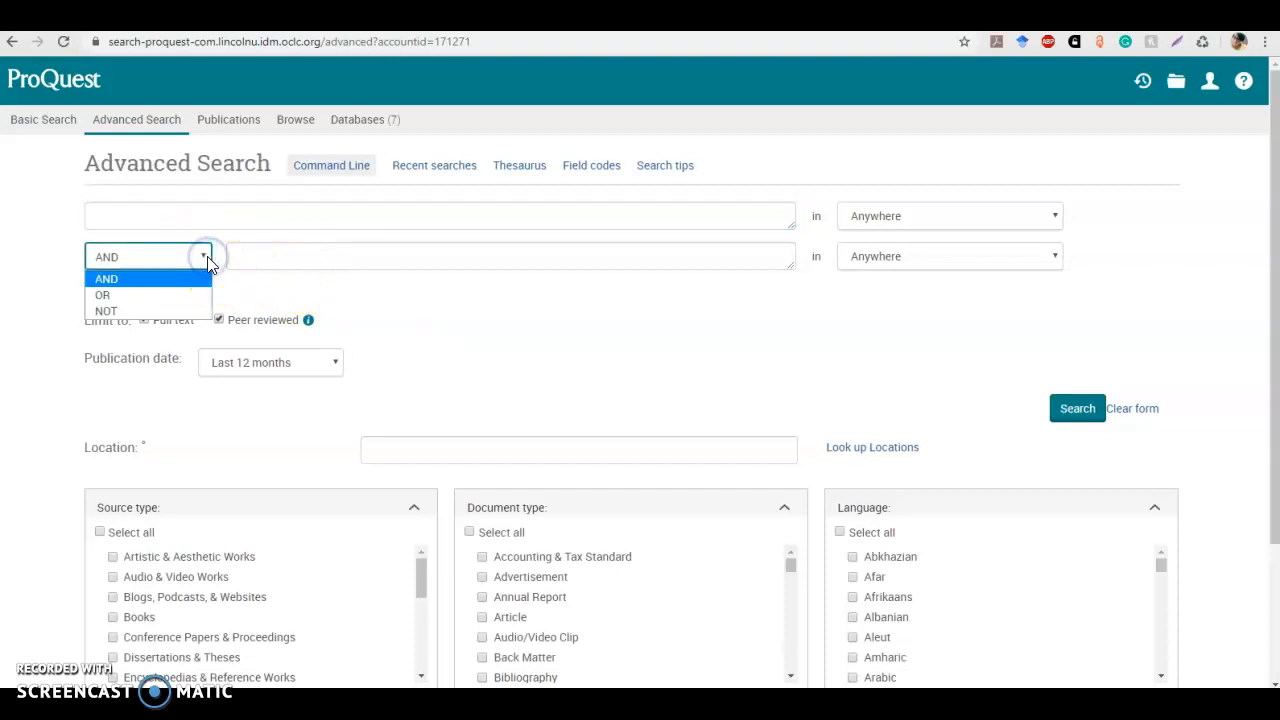
{"action": "left_click", "coordinate": [45, 240]}
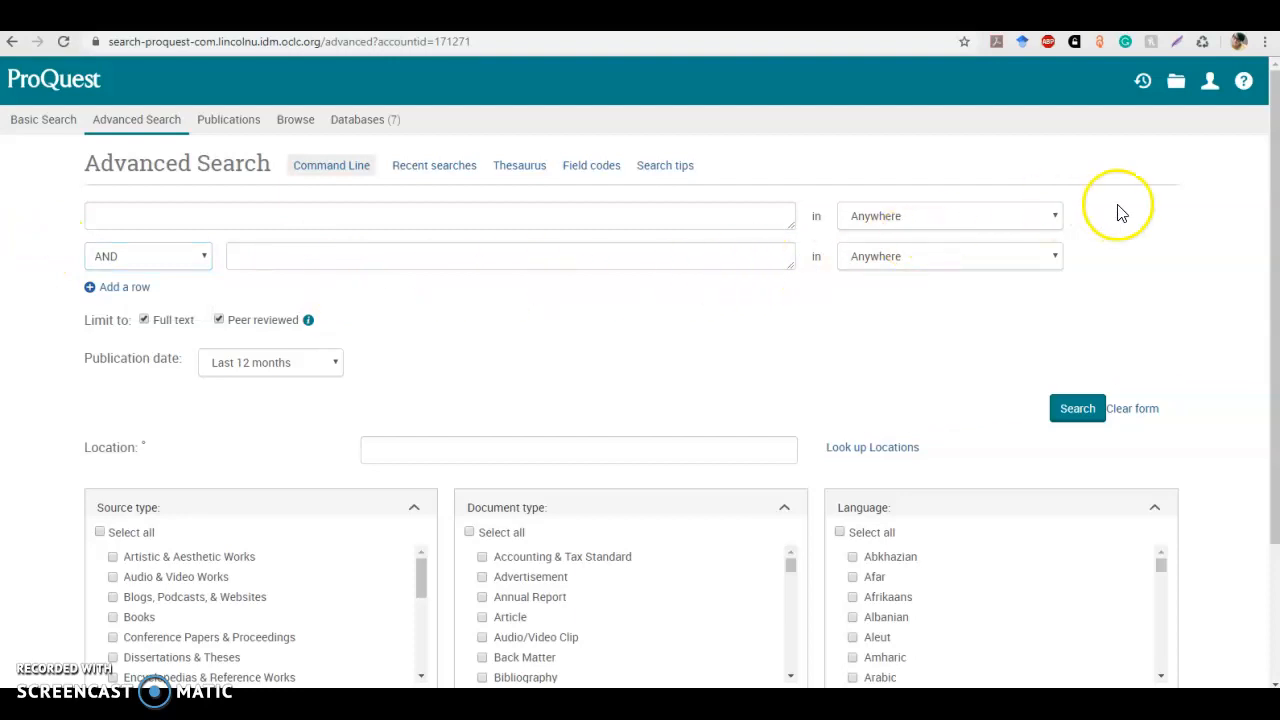
{"action": "left_click", "coordinate": [1057, 220]}
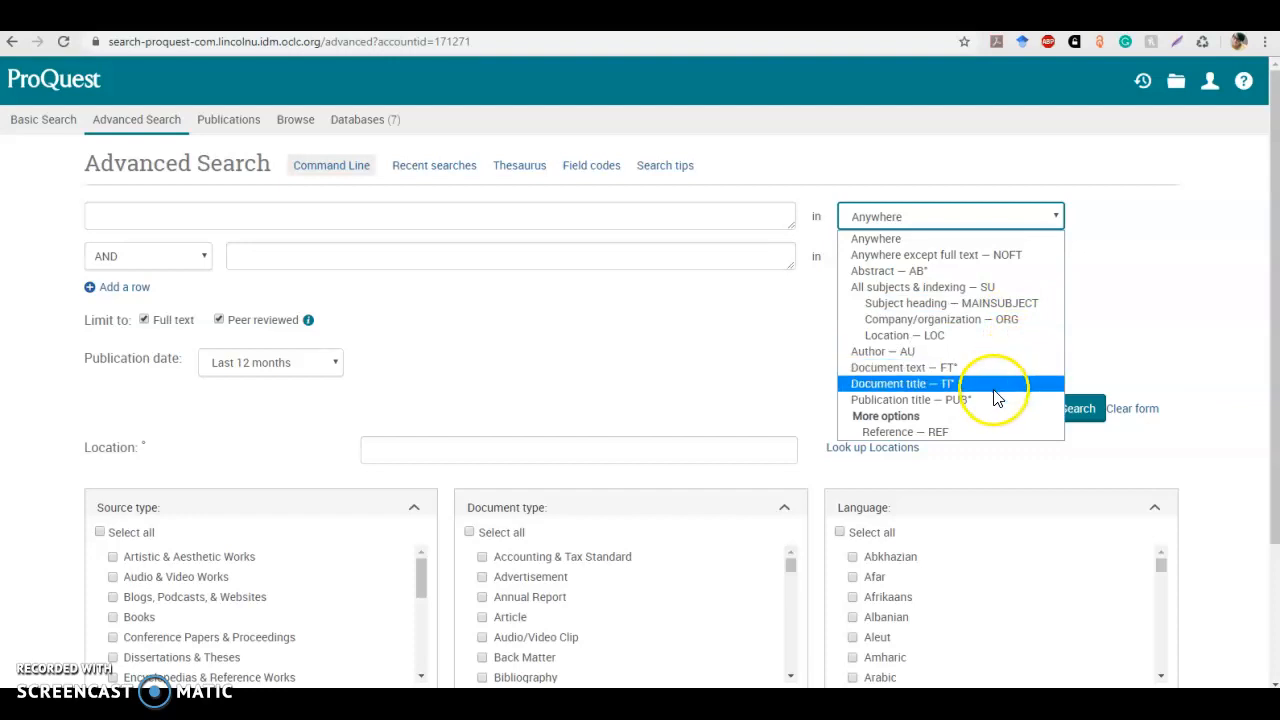
{"action": "left_click", "coordinate": [1165, 286]}
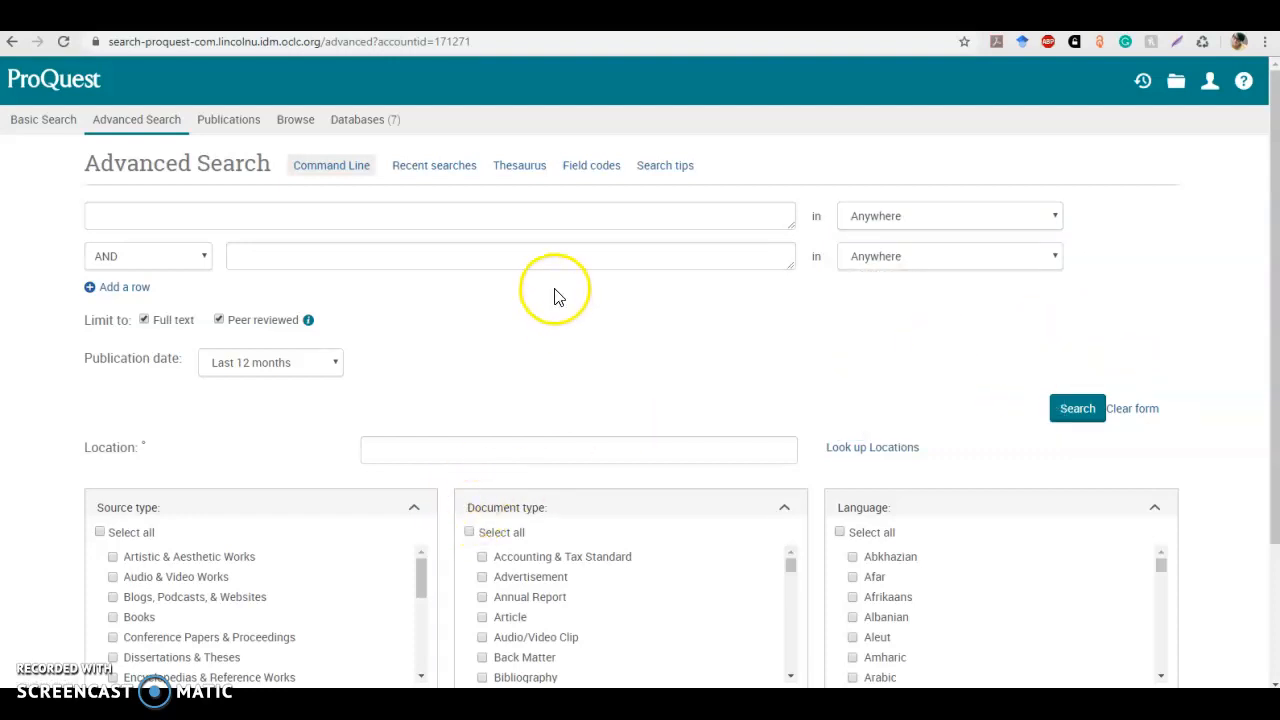
Run an advanced search for cancer AND childhood, with both terms searched anywhere.
{"action": "left_click", "coordinate": [130, 213]}
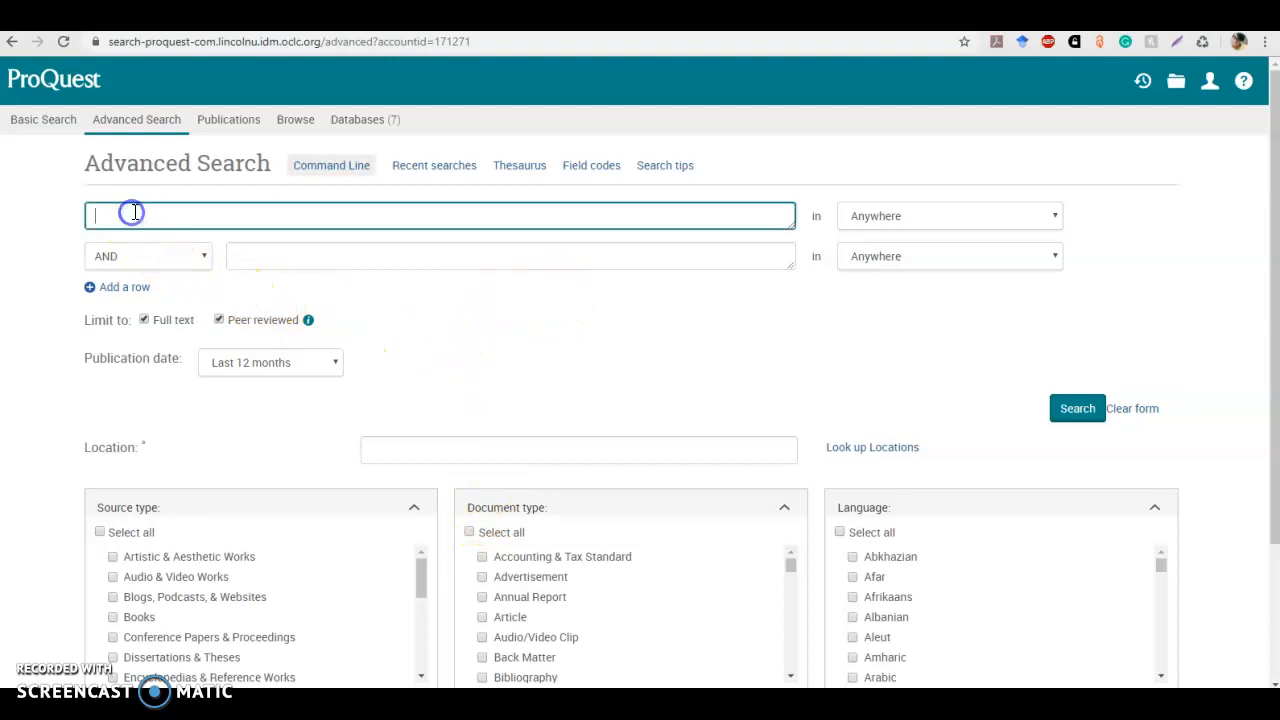
{"action": "type", "text": "cancer"}
{"action": "left_click", "coordinate": [255, 256]}
{"action": "type", "text": "c"}
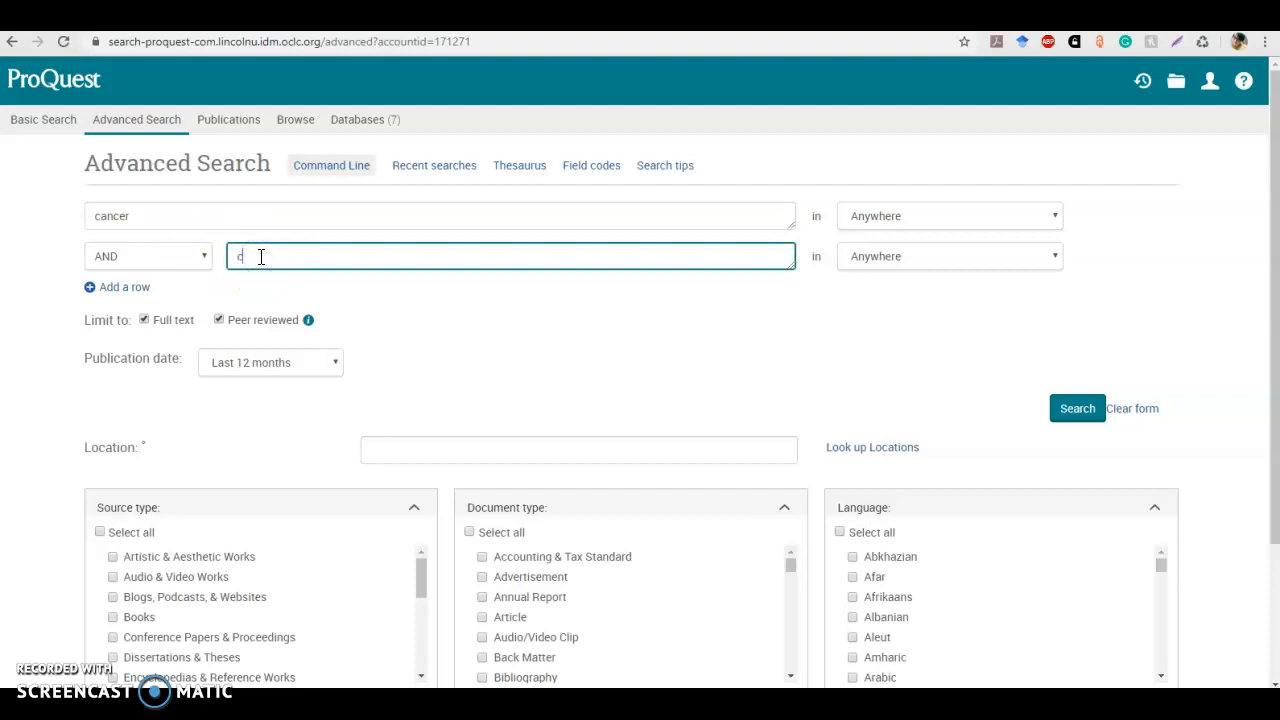
{"action": "type", "text": "hildhood"}
{"action": "key", "text": "Return"}
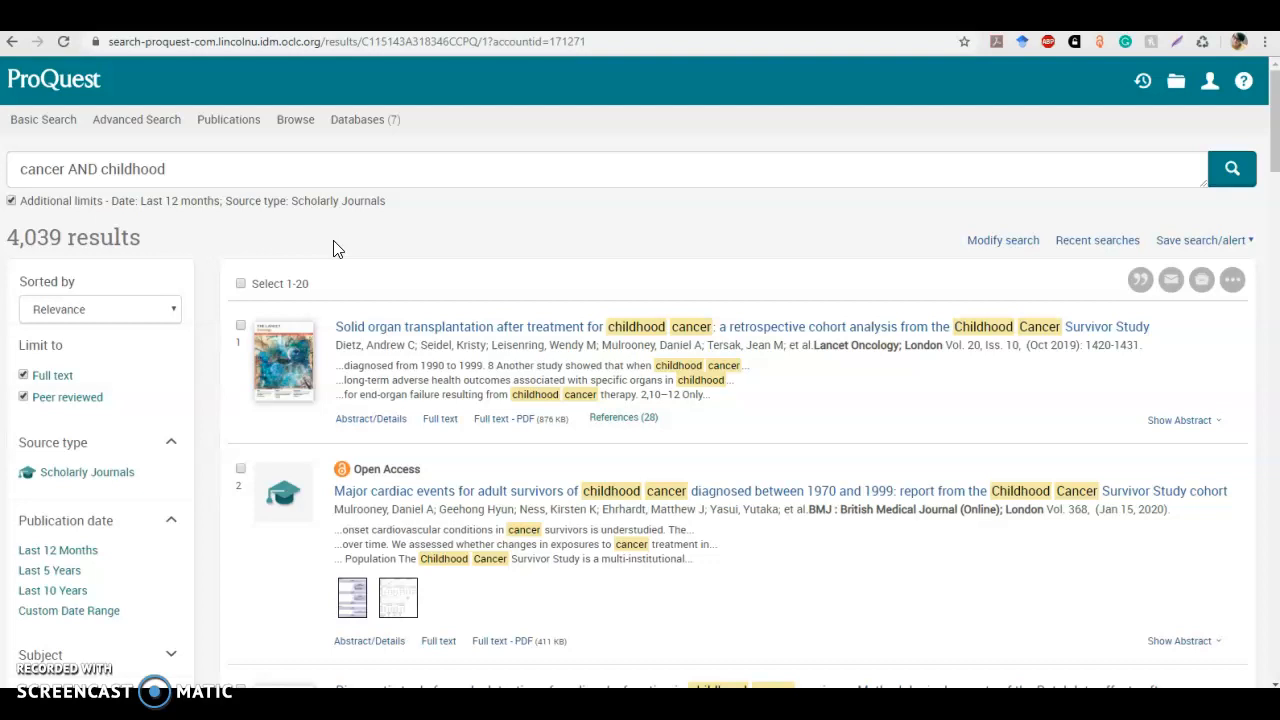
Clear both terms in the advanced search and search for the exact phrase "cancer childhood".
{"action": "left_click", "coordinate": [137, 119]}
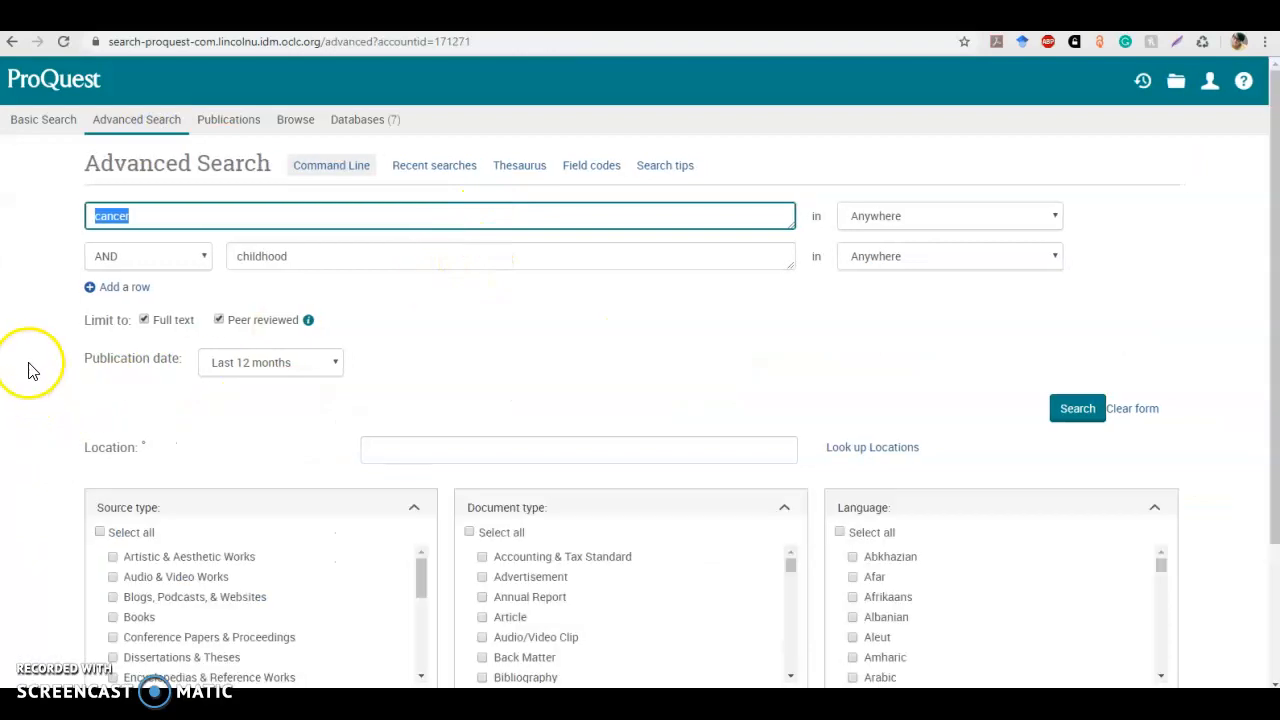
{"action": "key", "text": "BackSpace"}
{"action": "double_click", "coordinate": [257, 257]}
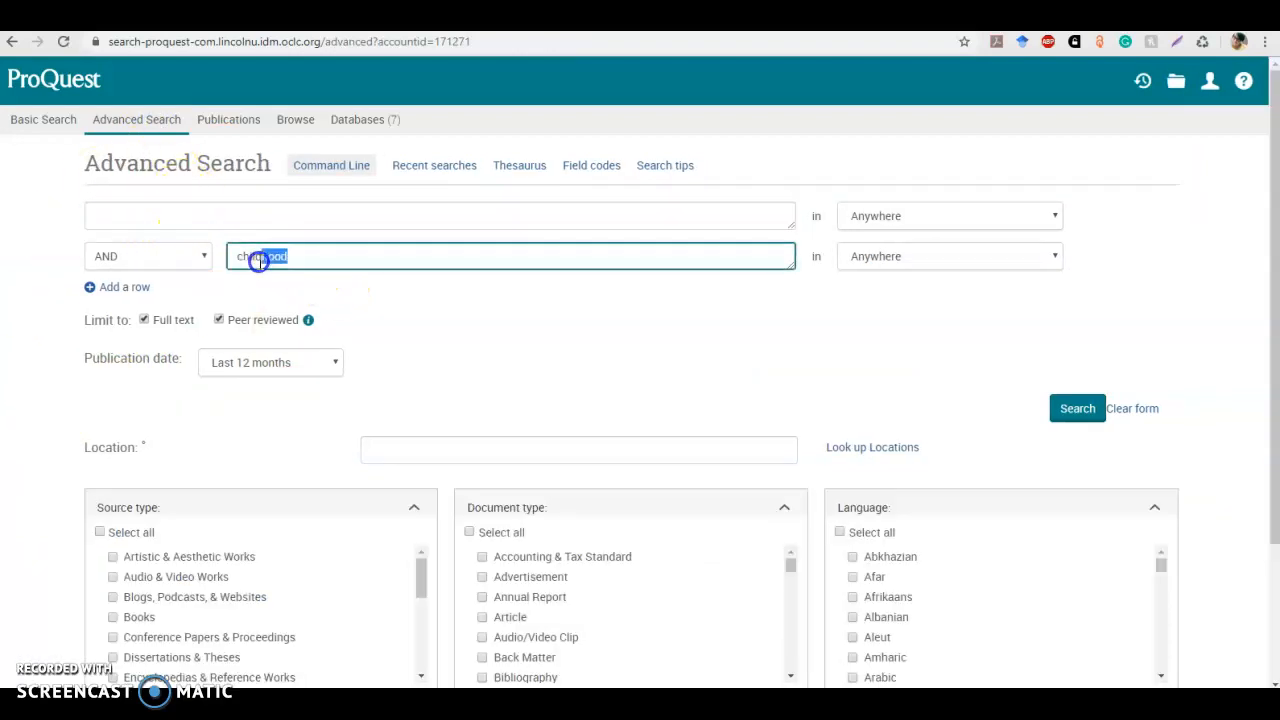
{"action": "key", "text": "BackSpace"}
{"action": "left_click", "coordinate": [157, 218]}
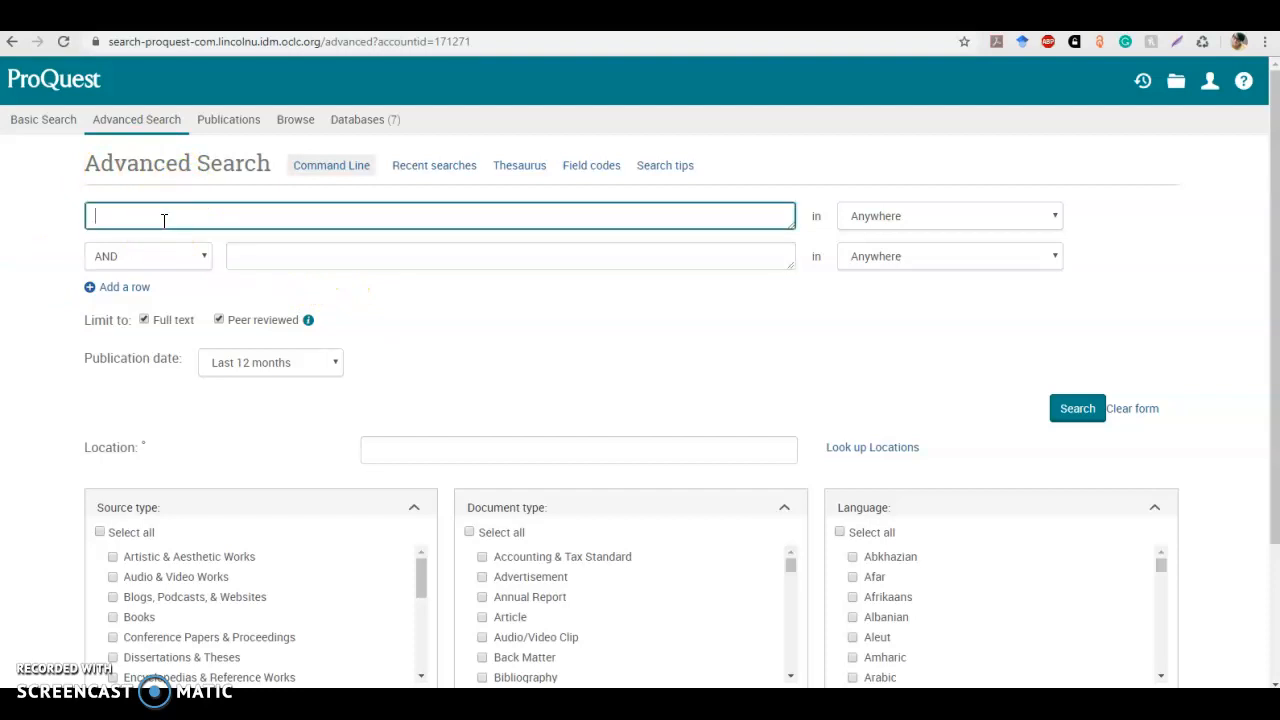
{"action": "type", "text": "\"cancer childhood\""}
{"action": "key", "text": "Return"}
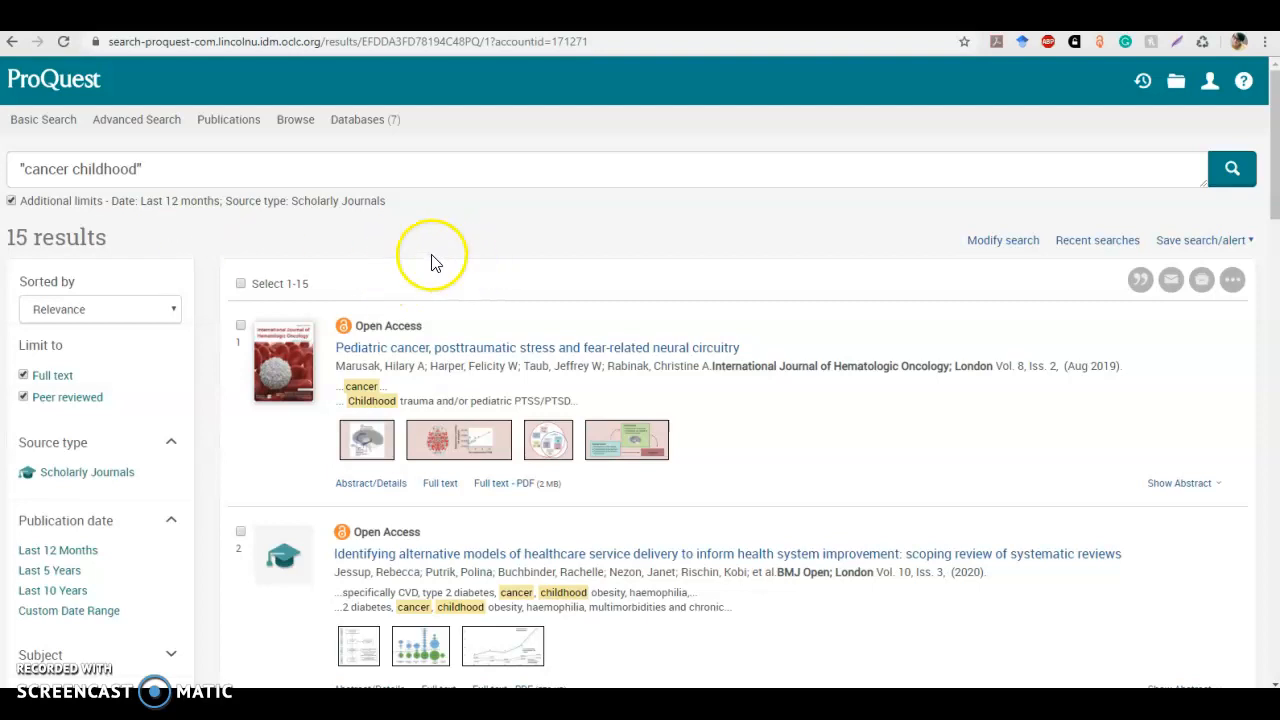
Change the query to cancer child* without quotation marks, run the search, and look through the results.
{"action": "left_click", "coordinate": [165, 169]}
{"action": "key", "text": "BackSpace"}
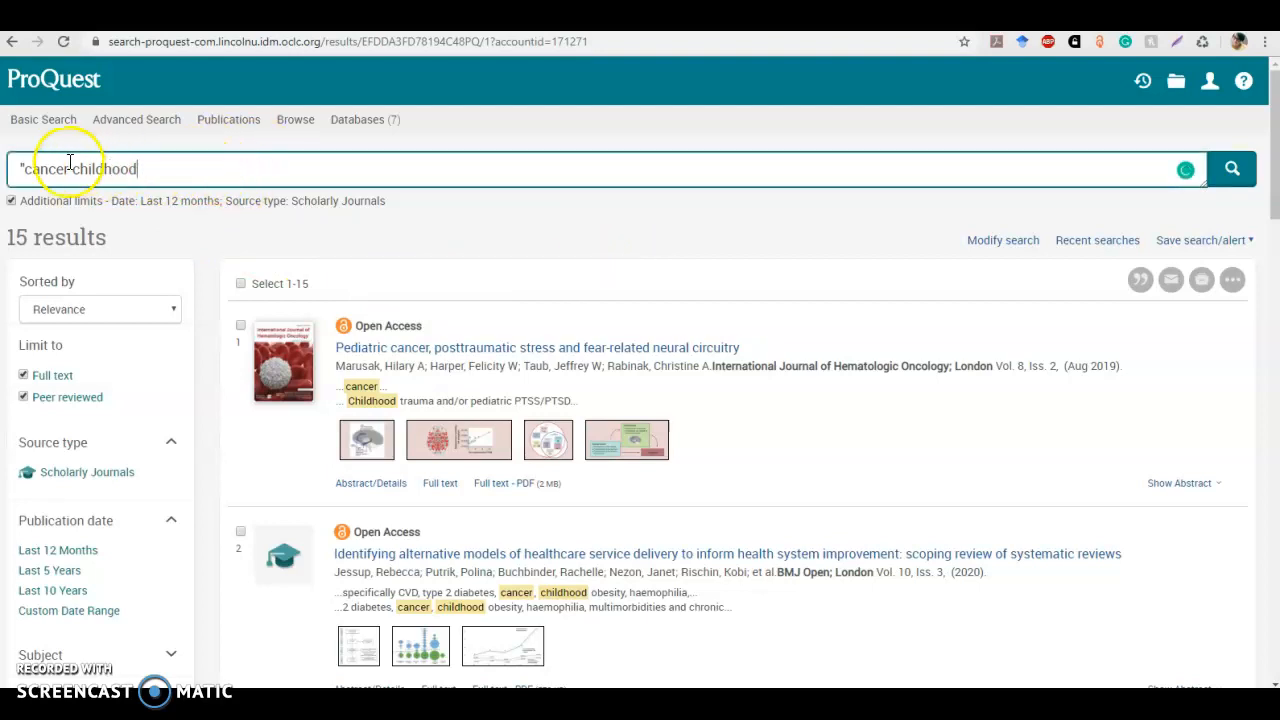
{"action": "left_click", "coordinate": [26, 170]}
{"action": "key", "text": "BackSpace"}
{"action": "left_click", "coordinate": [143, 169]}
{"action": "key", "text": "BackSpace"}
{"action": "key", "text": "BackSpace"}
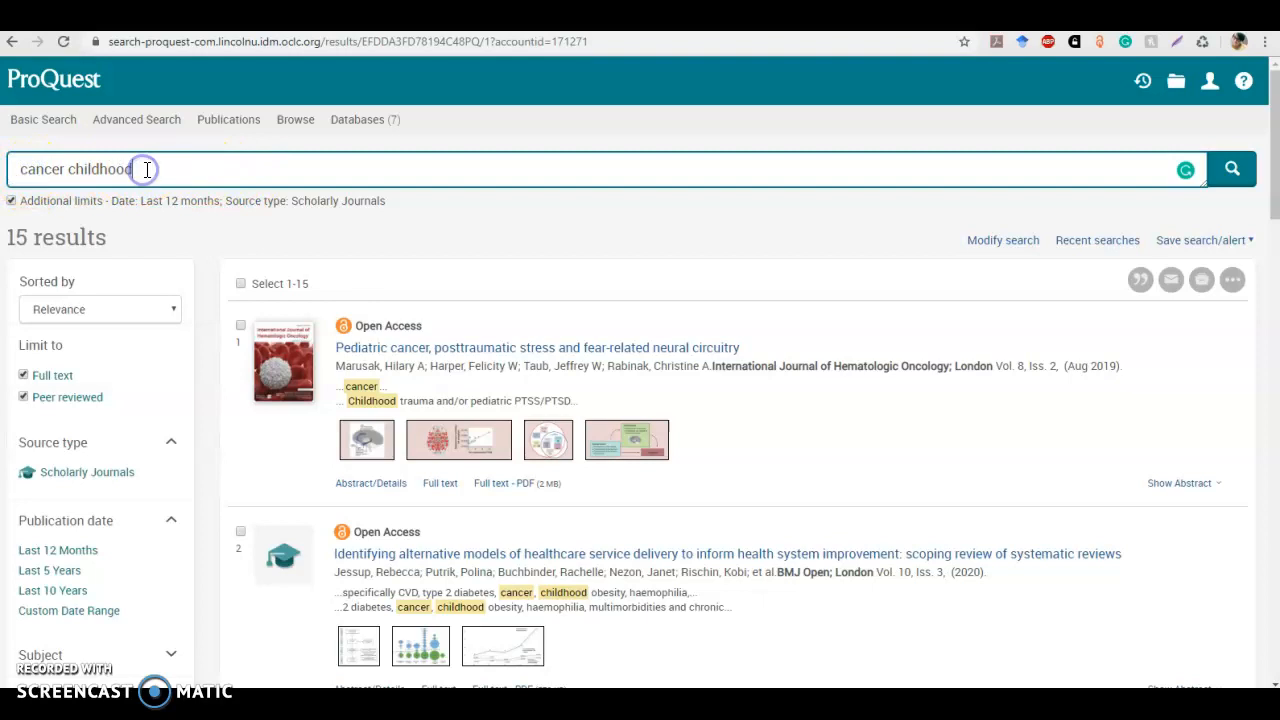
{"action": "key", "text": "BackSpace"}
{"action": "key", "text": "BackSpace"}
{"action": "type", "text": "*"}
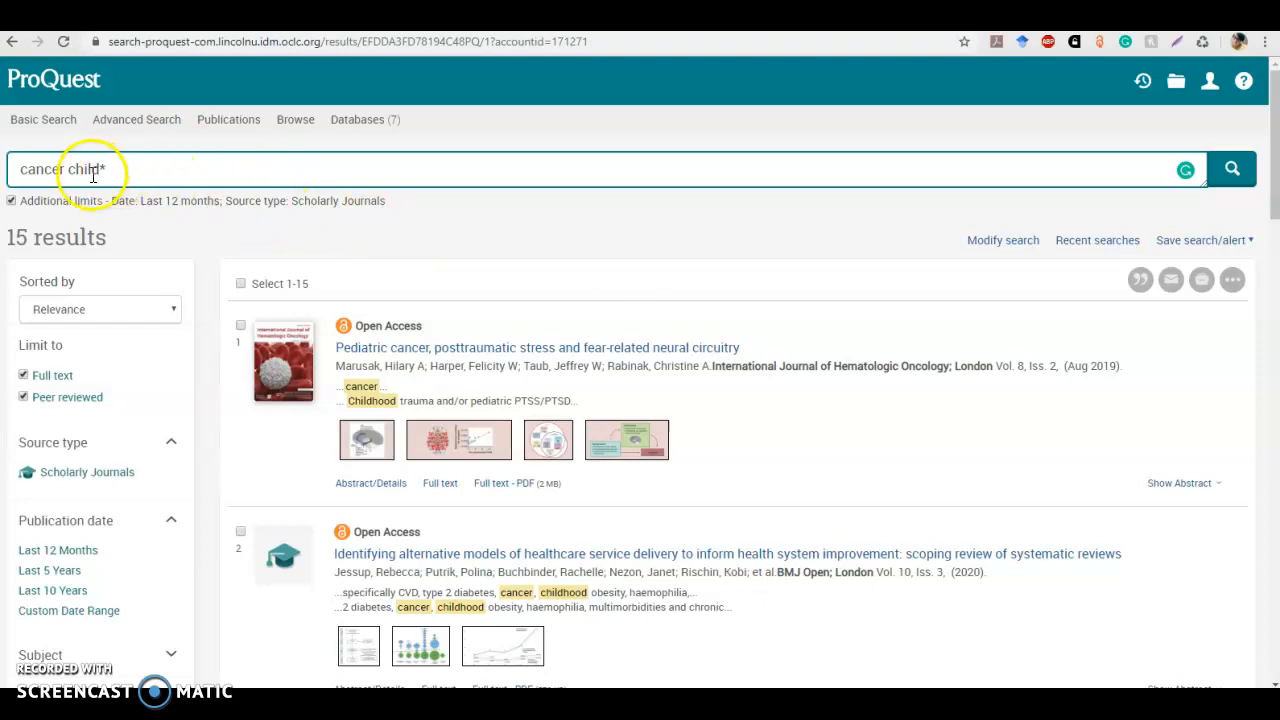
{"action": "left_click", "coordinate": [1232, 168]}
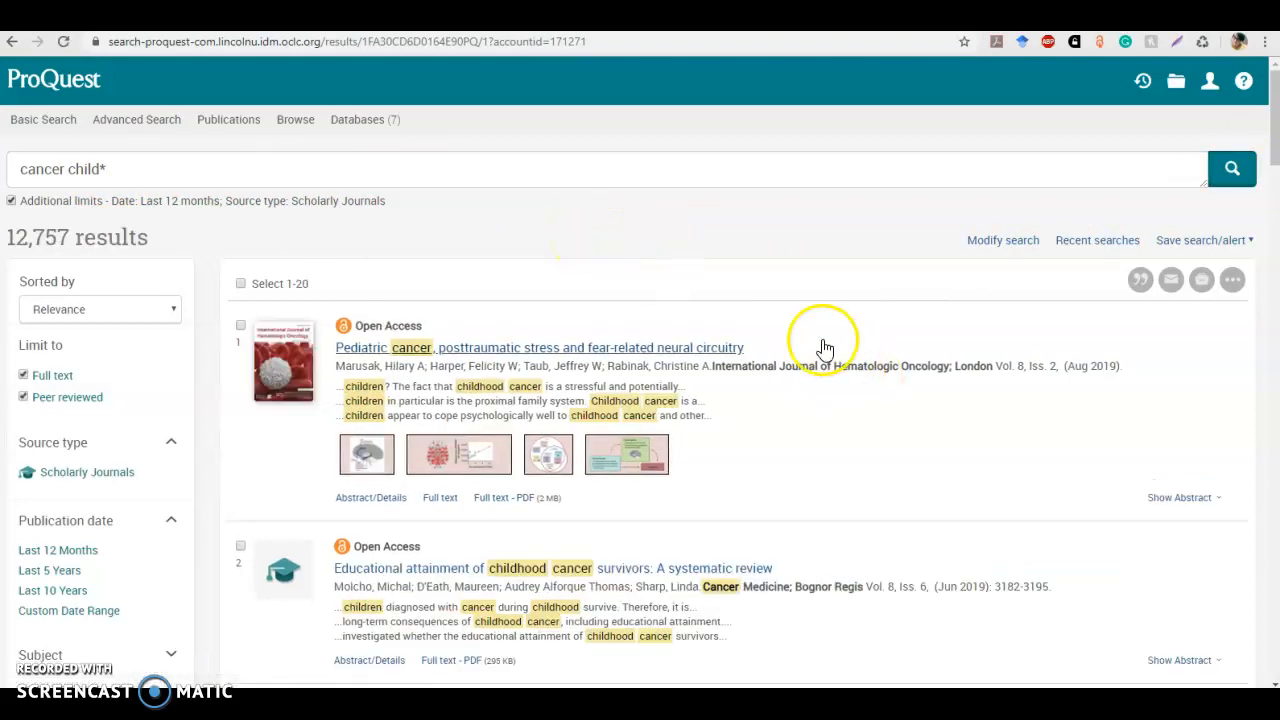
{"action": "scroll", "coordinate": [780, 318], "scroll_direction": "down", "scroll_amount": 1}
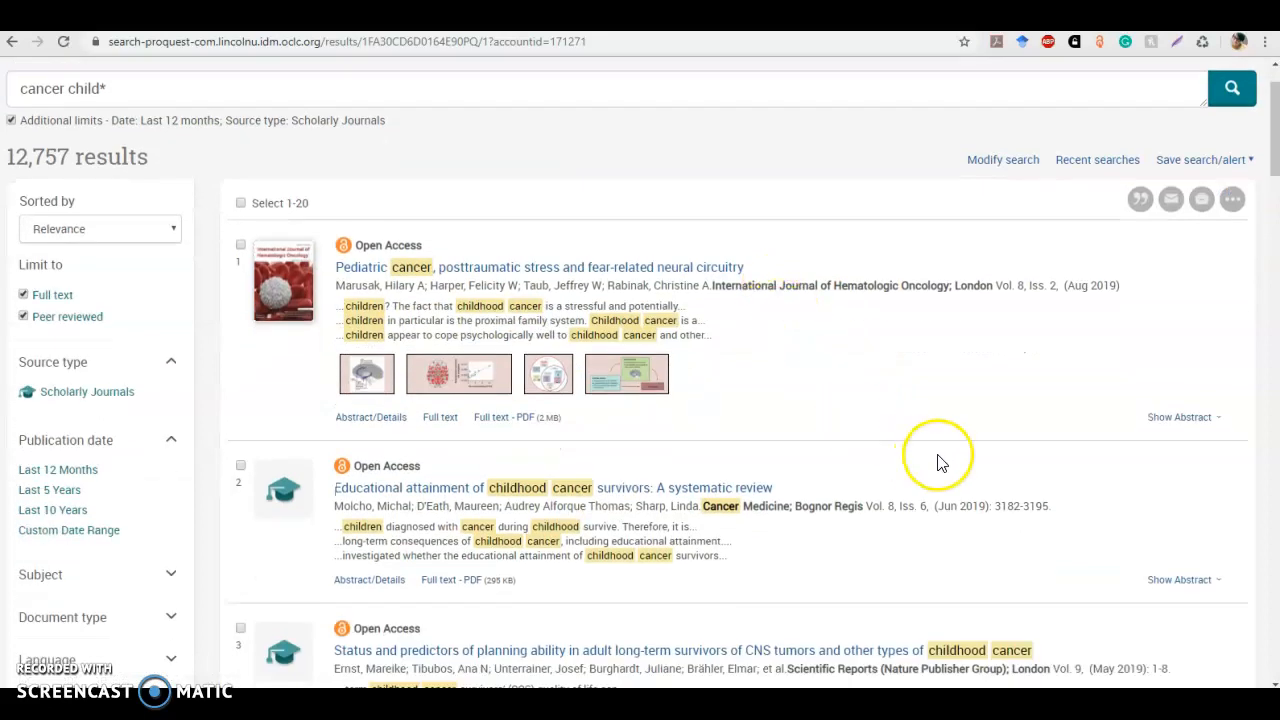
{"action": "scroll", "coordinate": [900, 475], "scroll_direction": "down", "scroll_amount": 3}
{"action": "scroll", "coordinate": [1094, 551], "scroll_direction": "down", "scroll_amount": 2}
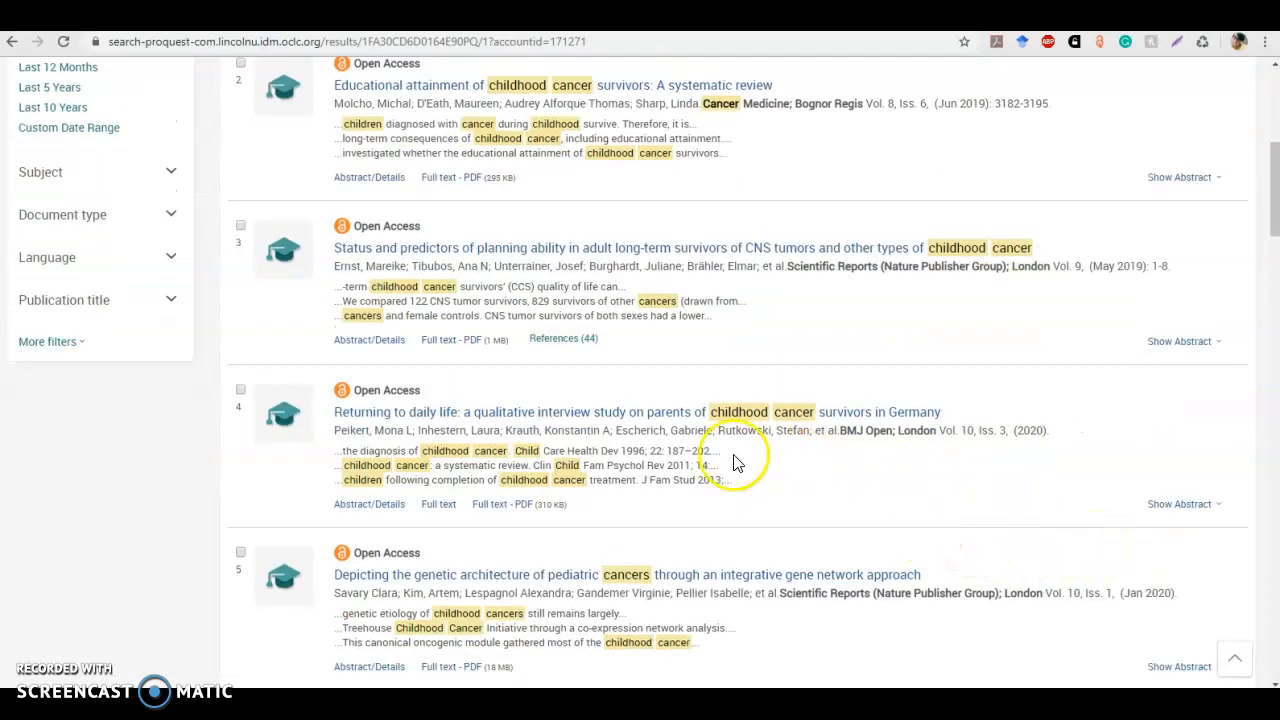
Check the cancer child* results for the word forms of child* highlighted in titles and excerpts.
{"action": "scroll", "coordinate": [894, 486], "scroll_direction": "down", "scroll_amount": 3}
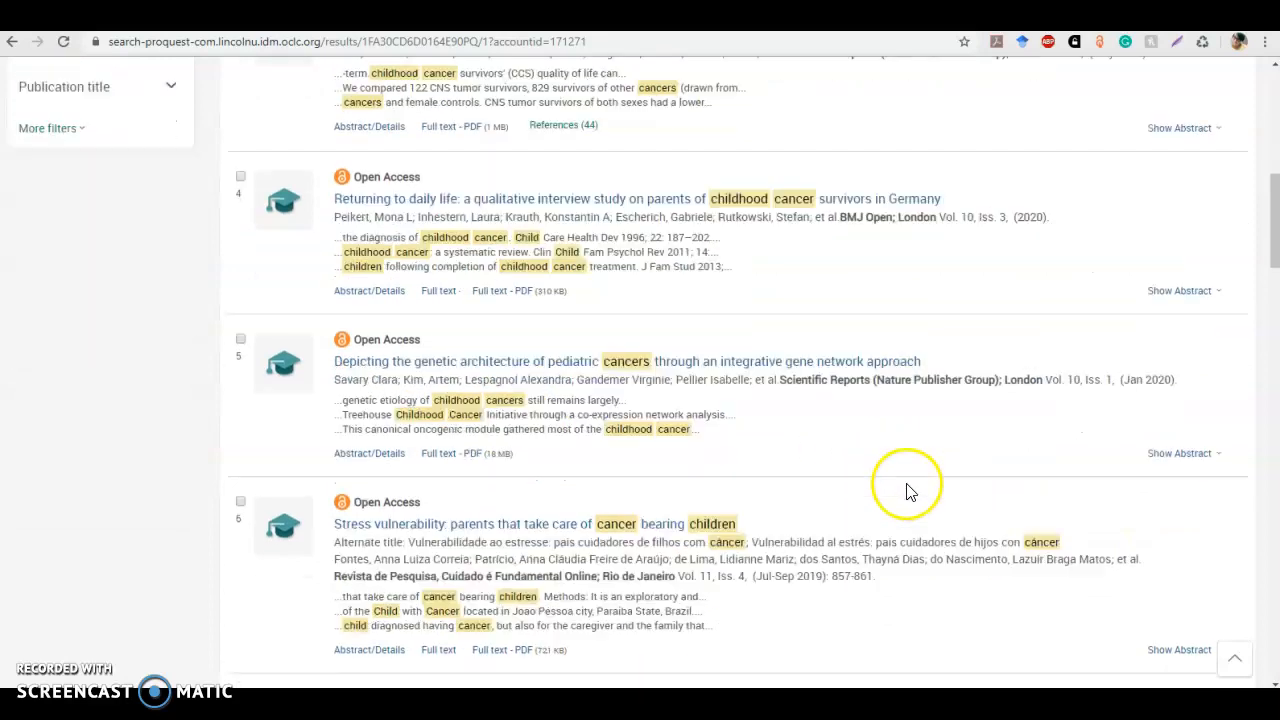
{"action": "scroll", "coordinate": [894, 457], "scroll_direction": "down", "scroll_amount": 1}
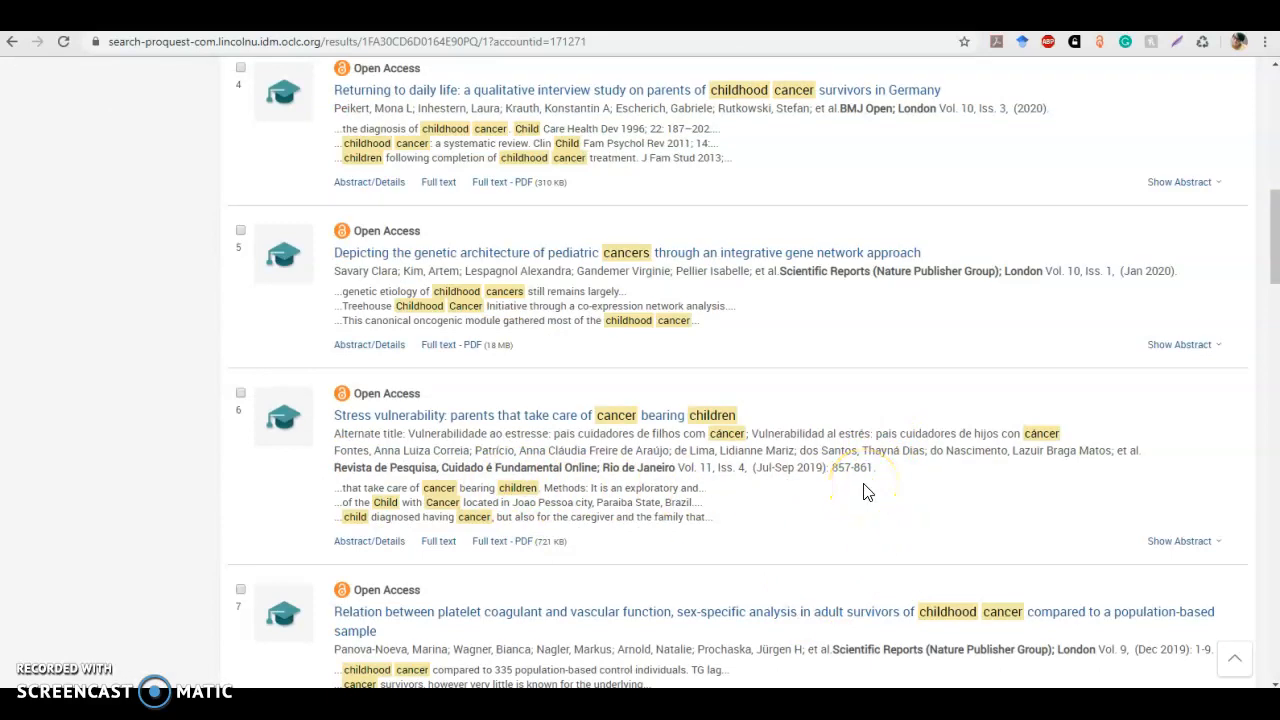
{"action": "scroll", "coordinate": [864, 490], "scroll_direction": "up", "scroll_amount": 8}
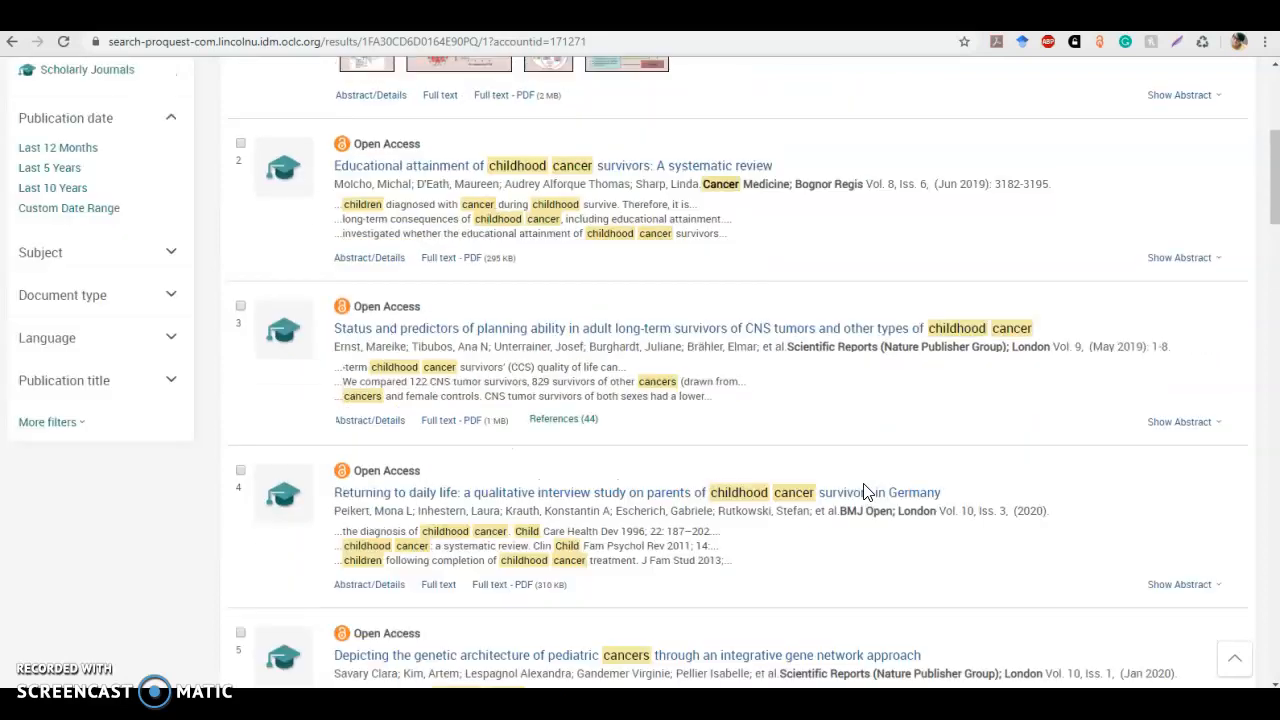
{"action": "left_click", "coordinate": [882, 480]}
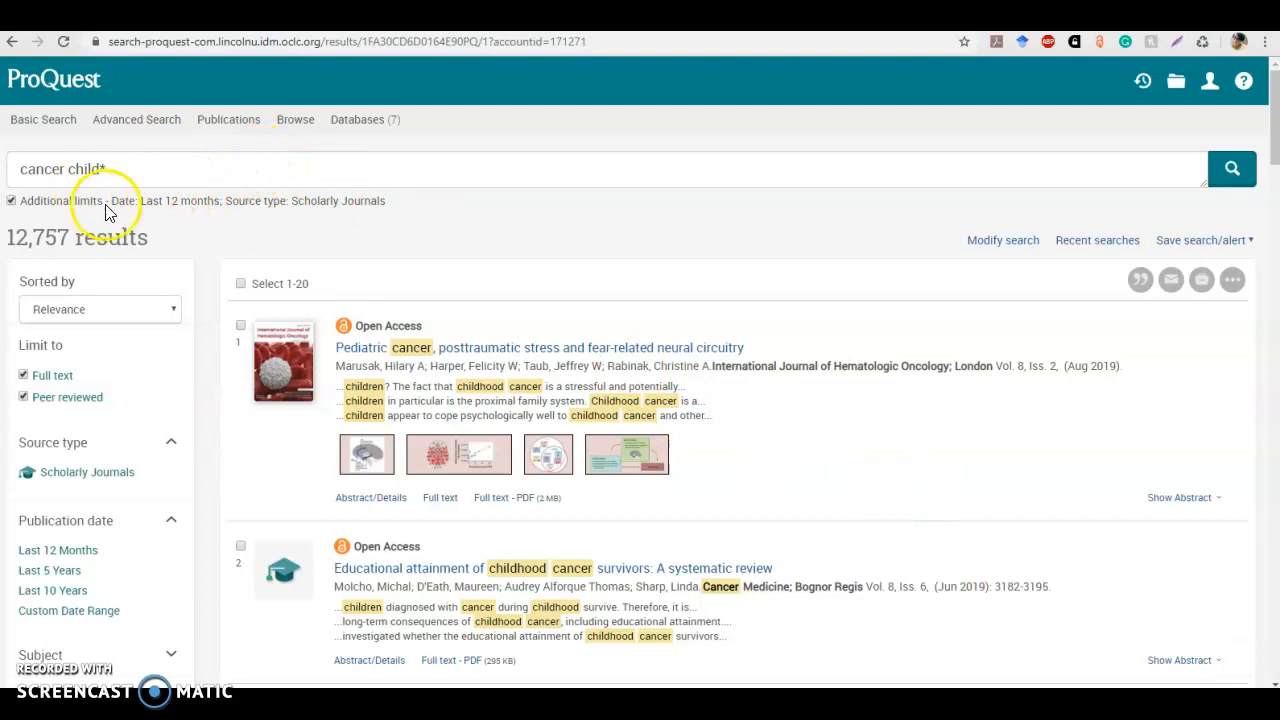
Replace the query with organi?ation, using the single-character wildcard, and run the search.
{"action": "left_click_drag", "start_coordinate": [126, 177], "coordinate": [24, 171]}
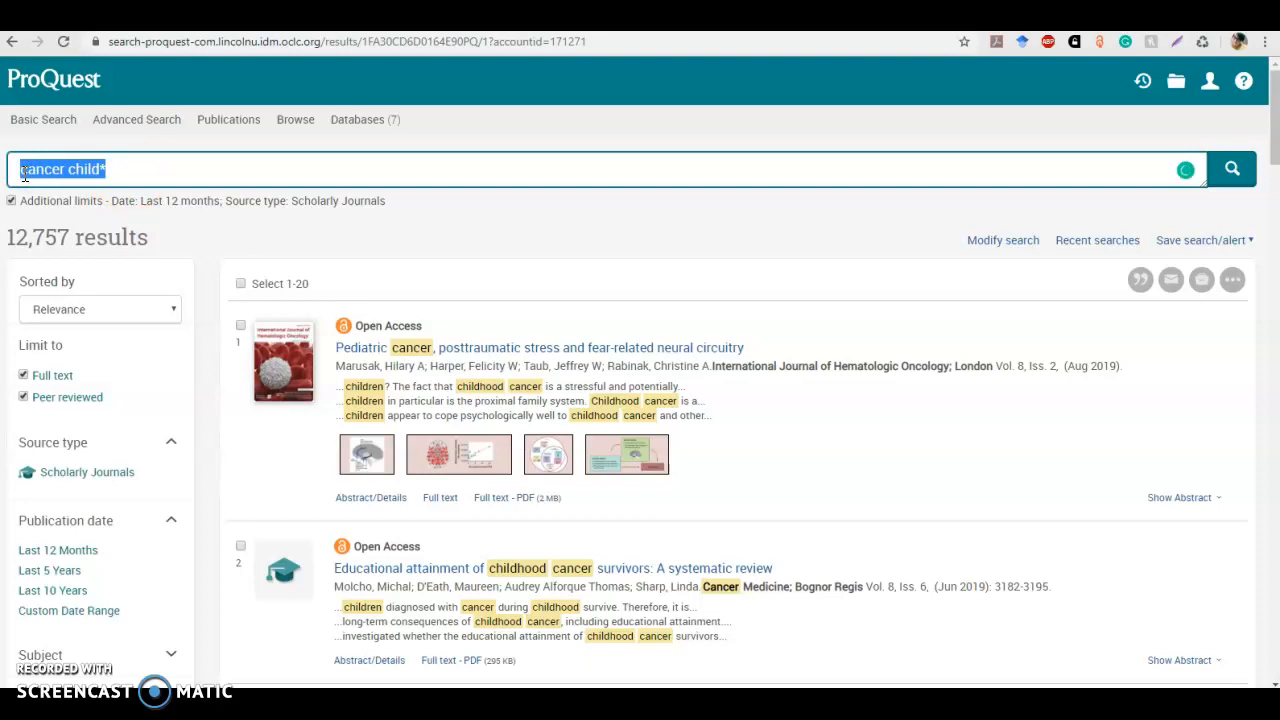
{"action": "type", "text": "c"}
{"action": "type", "text": "rgani"}
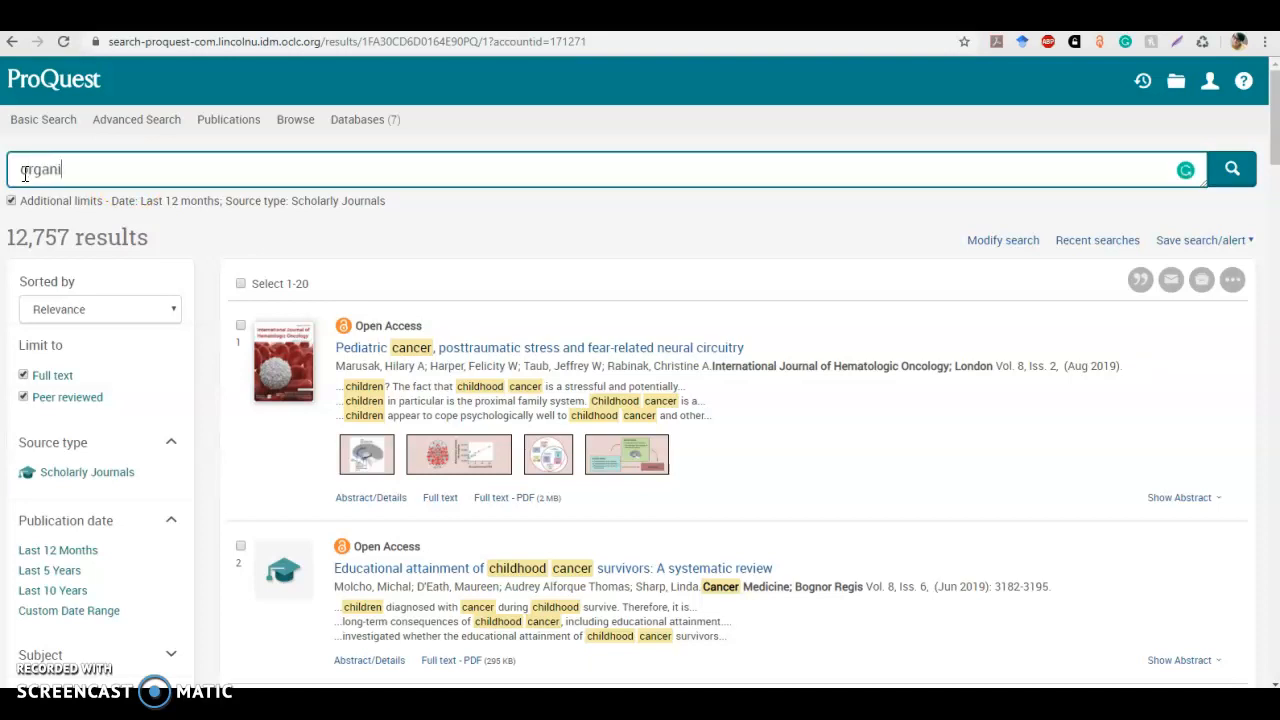
{"action": "type", "text": "?ation"}
{"action": "key", "text": "Return"}
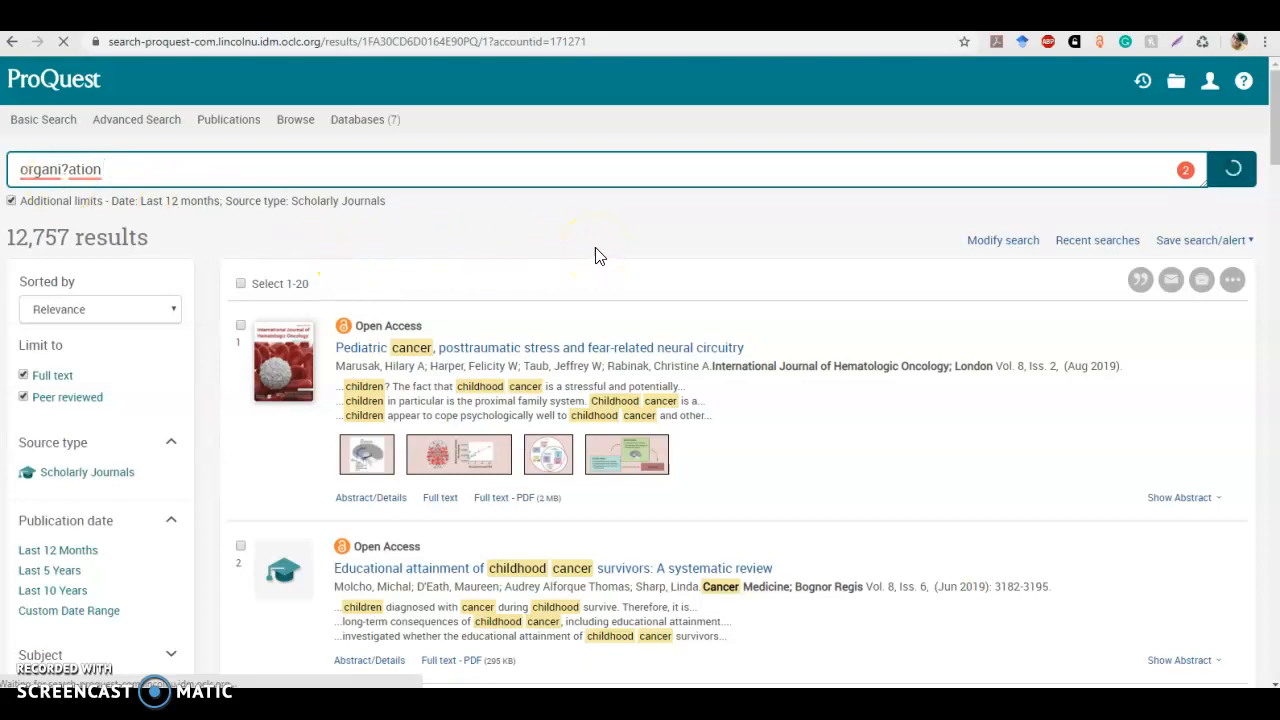
{"action": "left_click", "coordinate": [560, 255]}
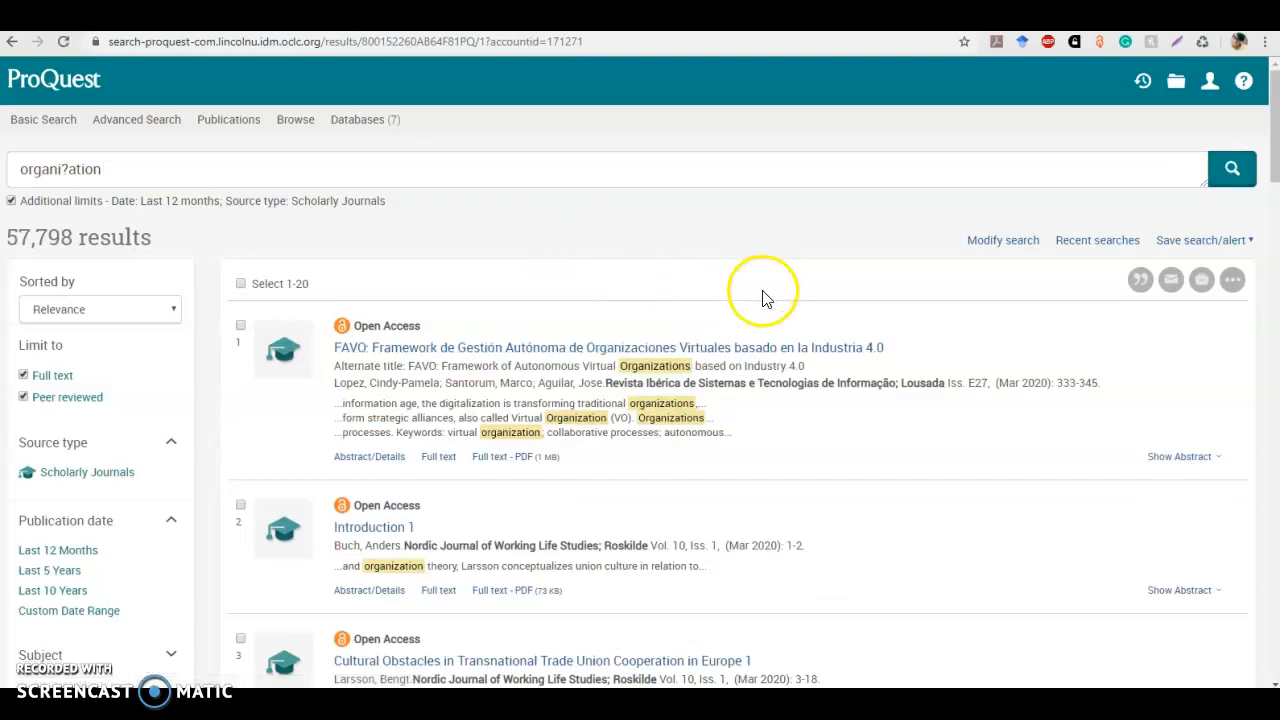
Look through the organi?ation results for the spelling variants highlighted in the titles and excerpts.
{"action": "scroll", "coordinate": [818, 440], "scroll_direction": "down", "scroll_amount": 1}
{"action": "scroll", "coordinate": [818, 440], "scroll_direction": "down", "scroll_amount": 1}
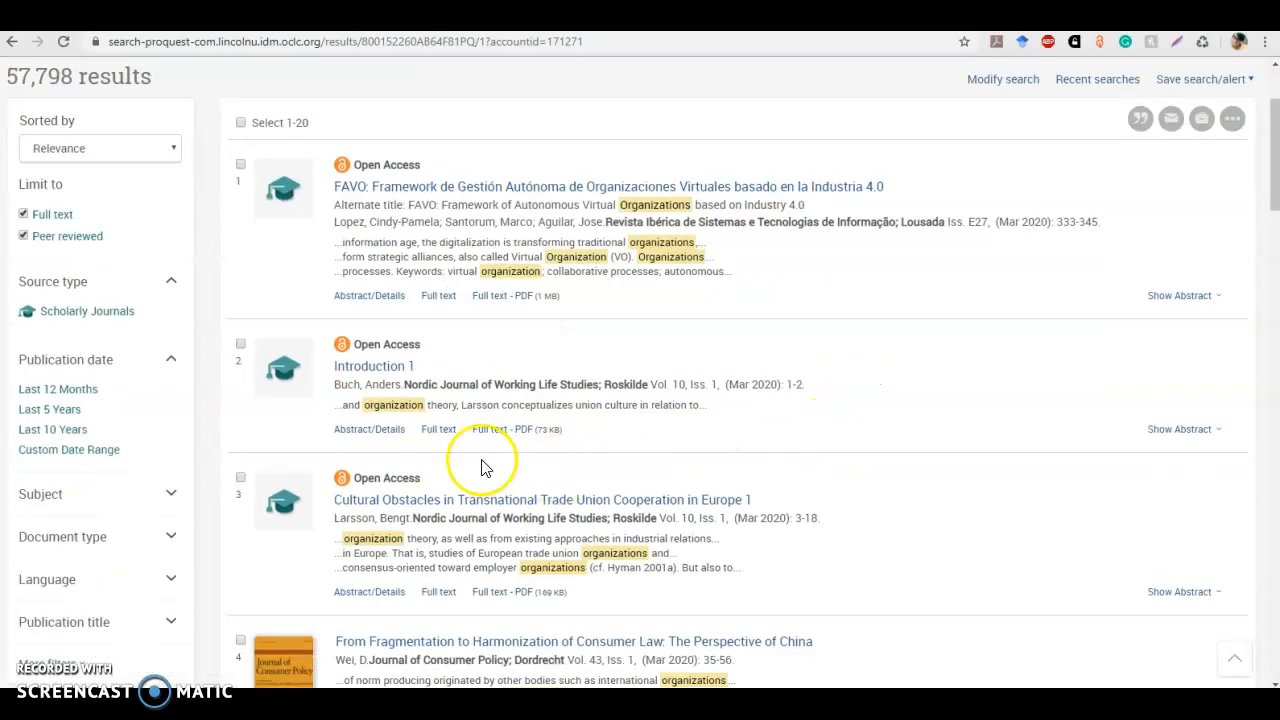
{"action": "scroll", "coordinate": [1010, 513], "scroll_direction": "down", "scroll_amount": 2}
{"action": "scroll", "coordinate": [1010, 513], "scroll_direction": "down", "scroll_amount": 1}
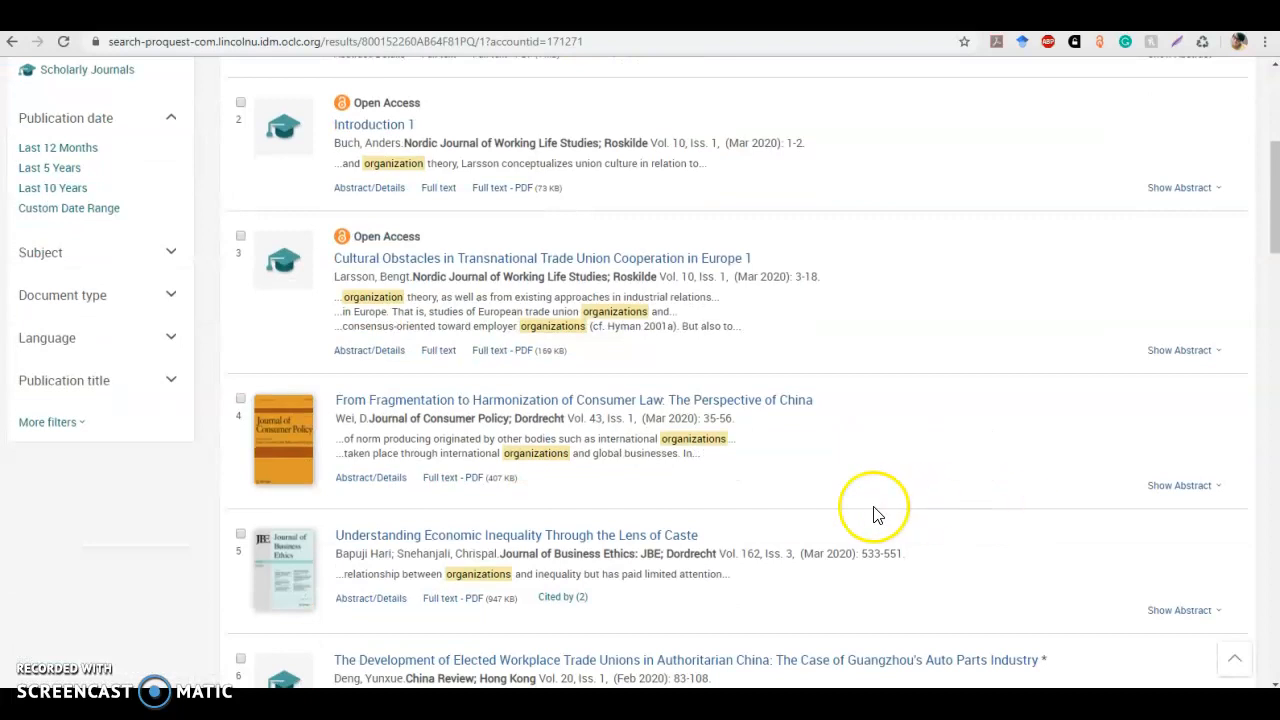
{"action": "scroll", "coordinate": [914, 471], "scroll_direction": "down", "scroll_amount": 2}
{"action": "scroll", "coordinate": [149, 583], "scroll_direction": "down", "scroll_amount": 5}
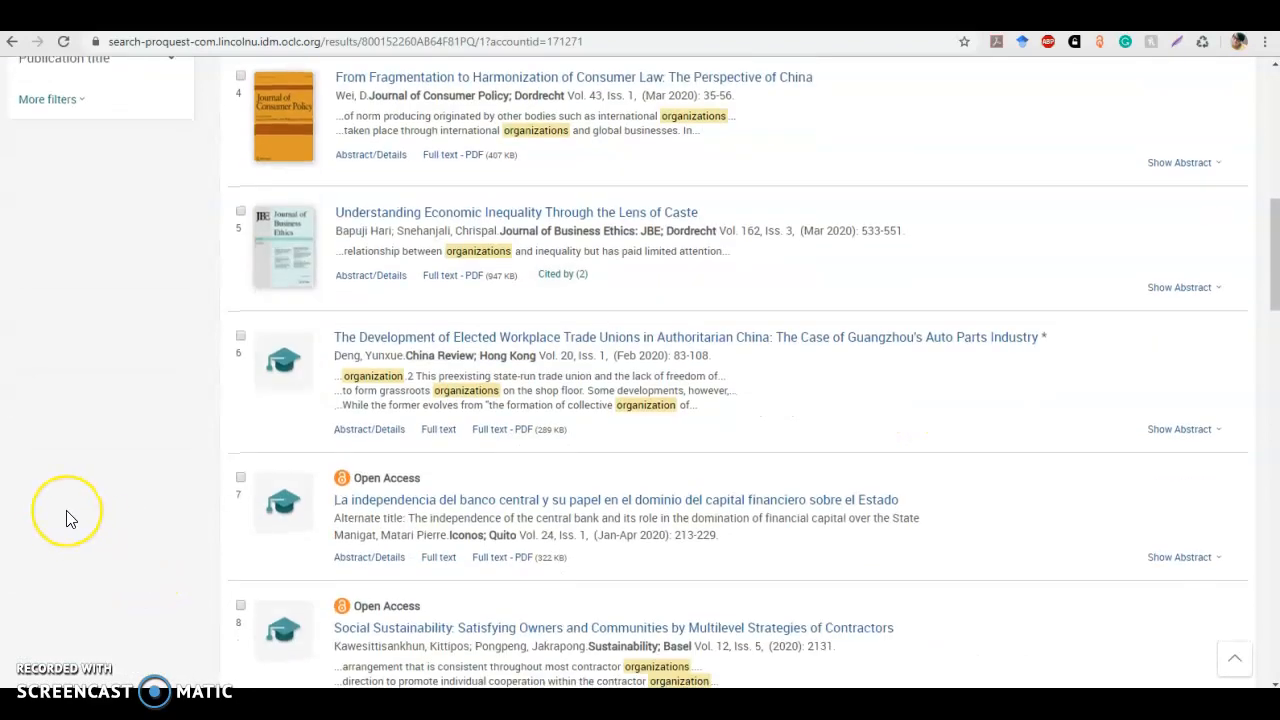
{"action": "scroll", "coordinate": [66, 516], "scroll_direction": "down", "scroll_amount": 2}
{"action": "scroll", "coordinate": [68, 518], "scroll_direction": "down", "scroll_amount": 5}
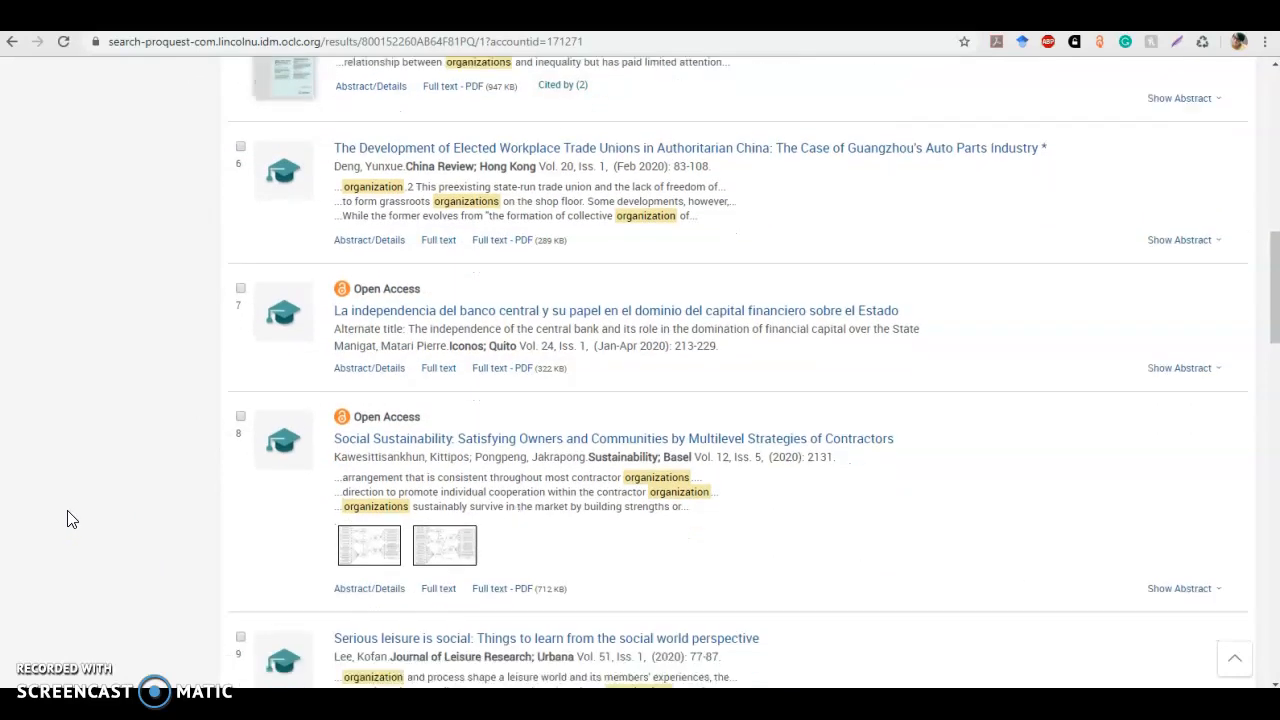
{"action": "scroll", "coordinate": [68, 518], "scroll_direction": "down", "scroll_amount": 3}
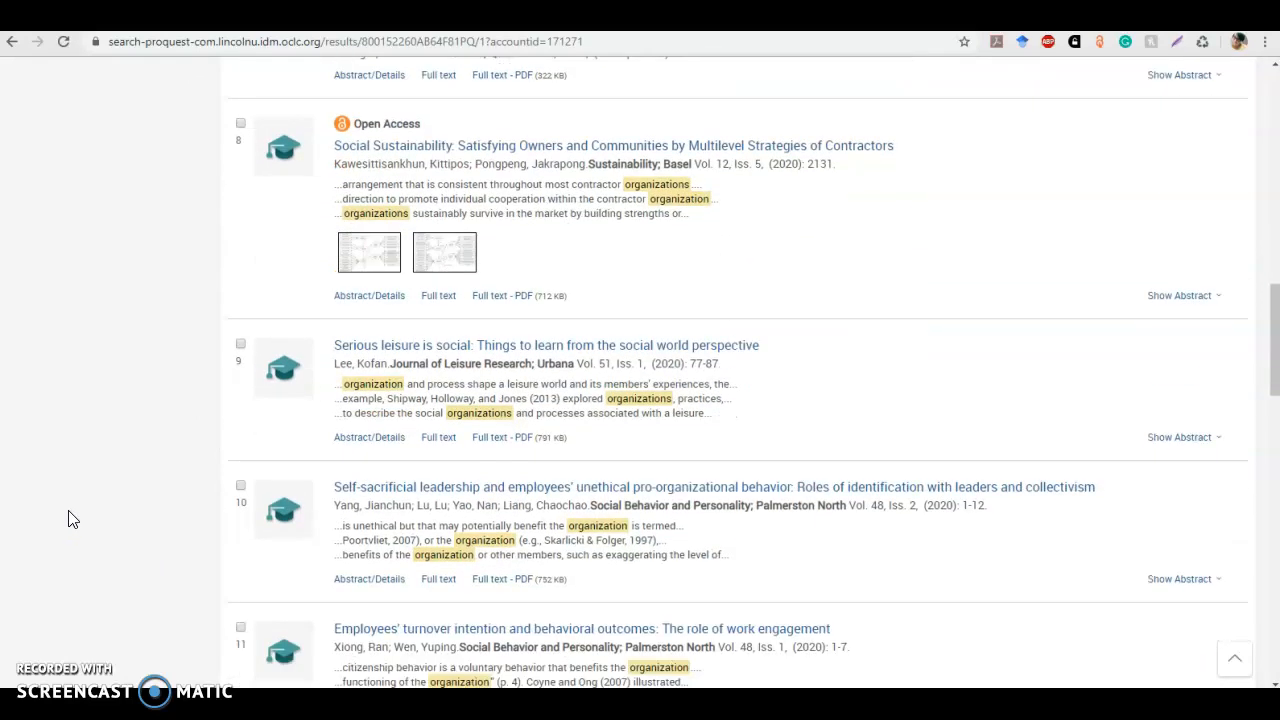
{"action": "scroll", "coordinate": [68, 518], "scroll_direction": "down", "scroll_amount": 5}
{"action": "scroll", "coordinate": [68, 518], "scroll_direction": "down", "scroll_amount": 7}
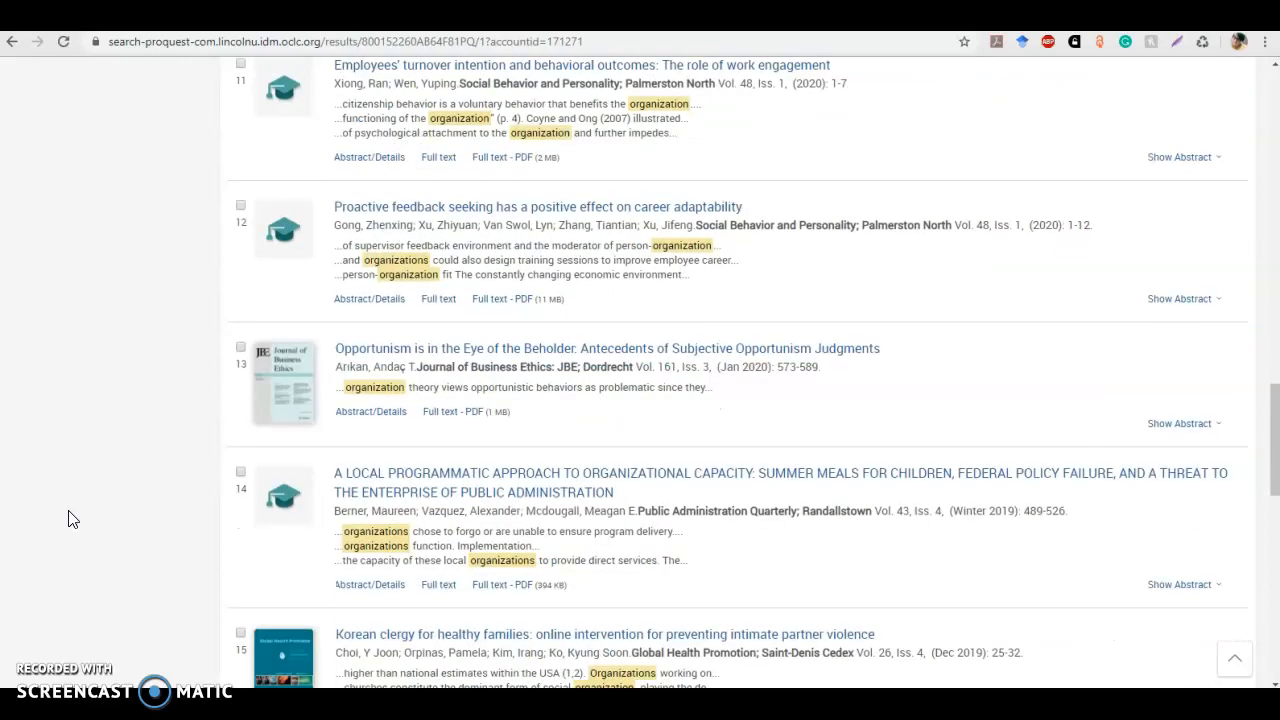
{"action": "scroll", "coordinate": [68, 518], "scroll_direction": "down", "scroll_amount": 5}
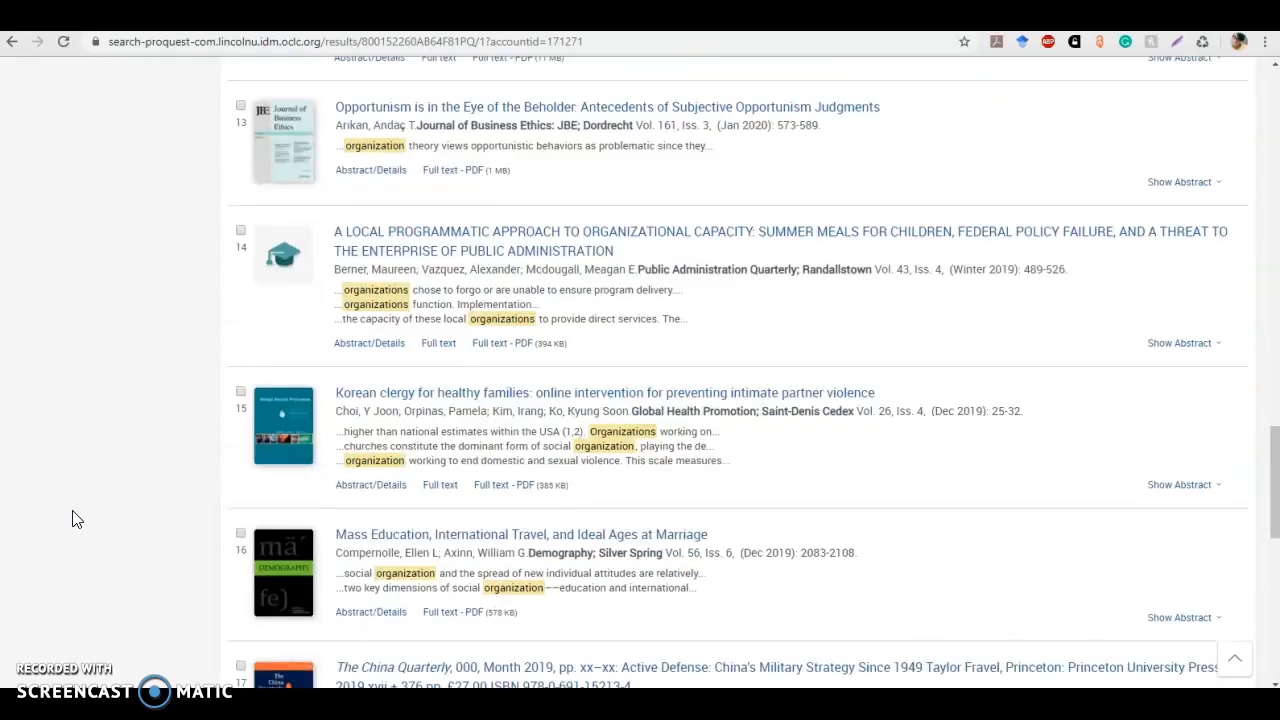
{"action": "scroll", "coordinate": [72, 518], "scroll_direction": "up", "scroll_amount": 20}
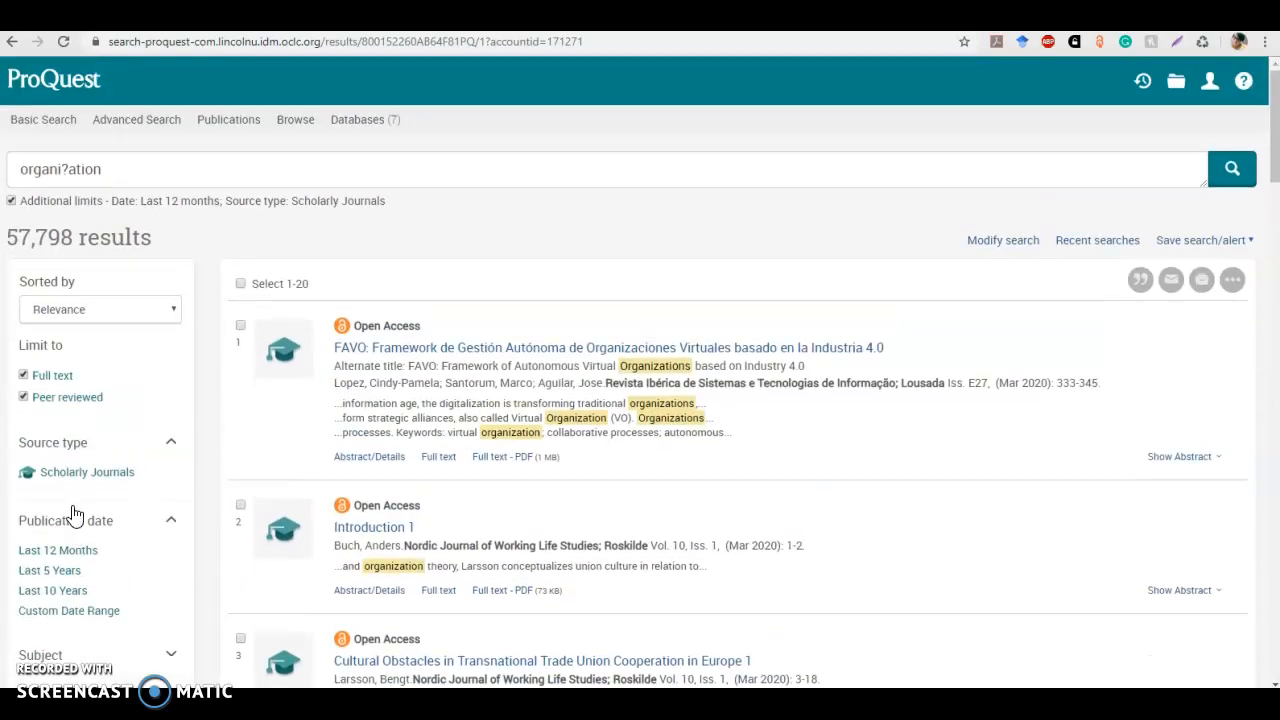
Change the wildcard in the query so it reads organi!ation and run the search.
{"action": "left_click", "coordinate": [63, 169]}
{"action": "key", "text": "BackSpace"}
{"action": "type", "text": "z"}
{"action": "key", "text": "BackSpace"}
{"action": "type", "text": "?"}
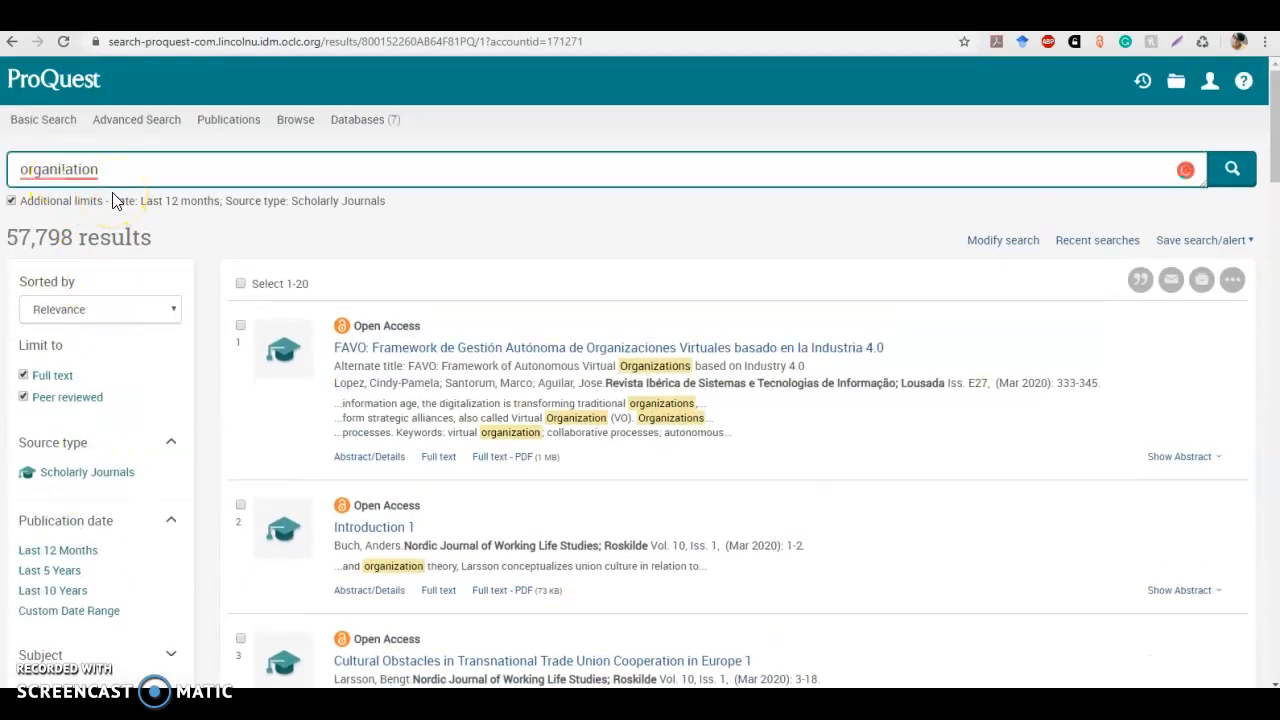
{"action": "key", "text": "Return"}
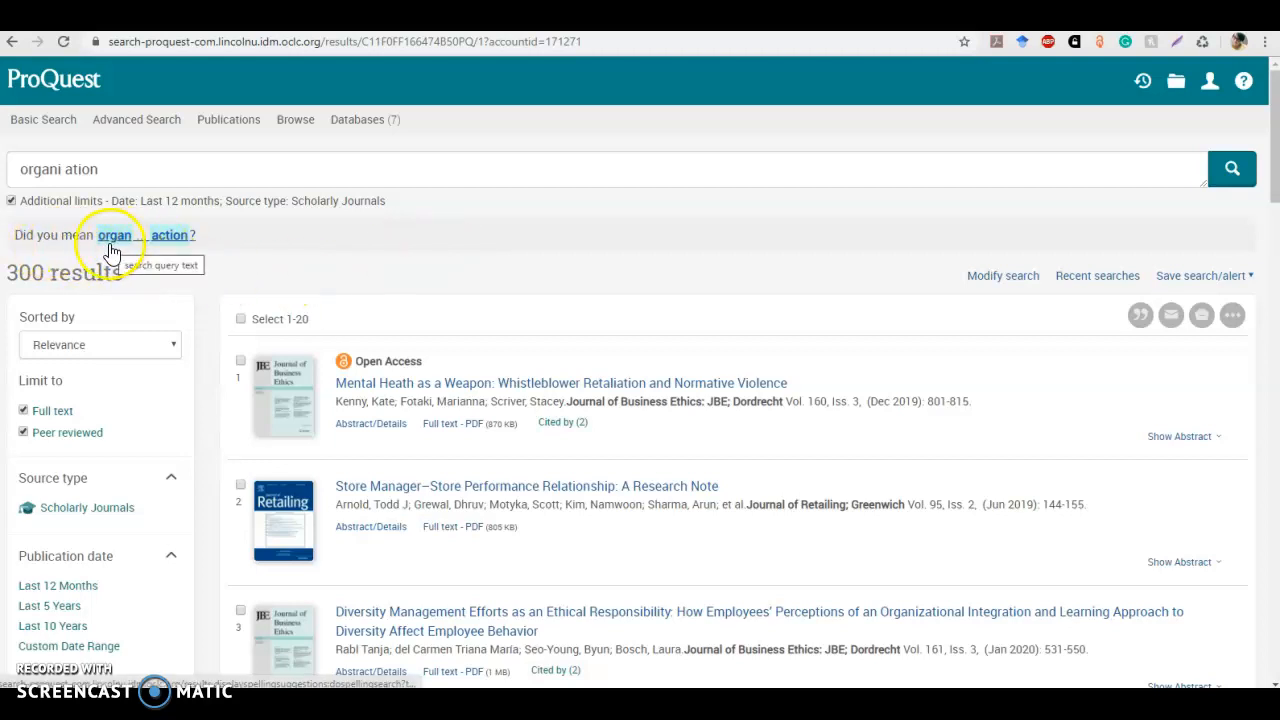
{"action": "left_click", "coordinate": [548, 270]}
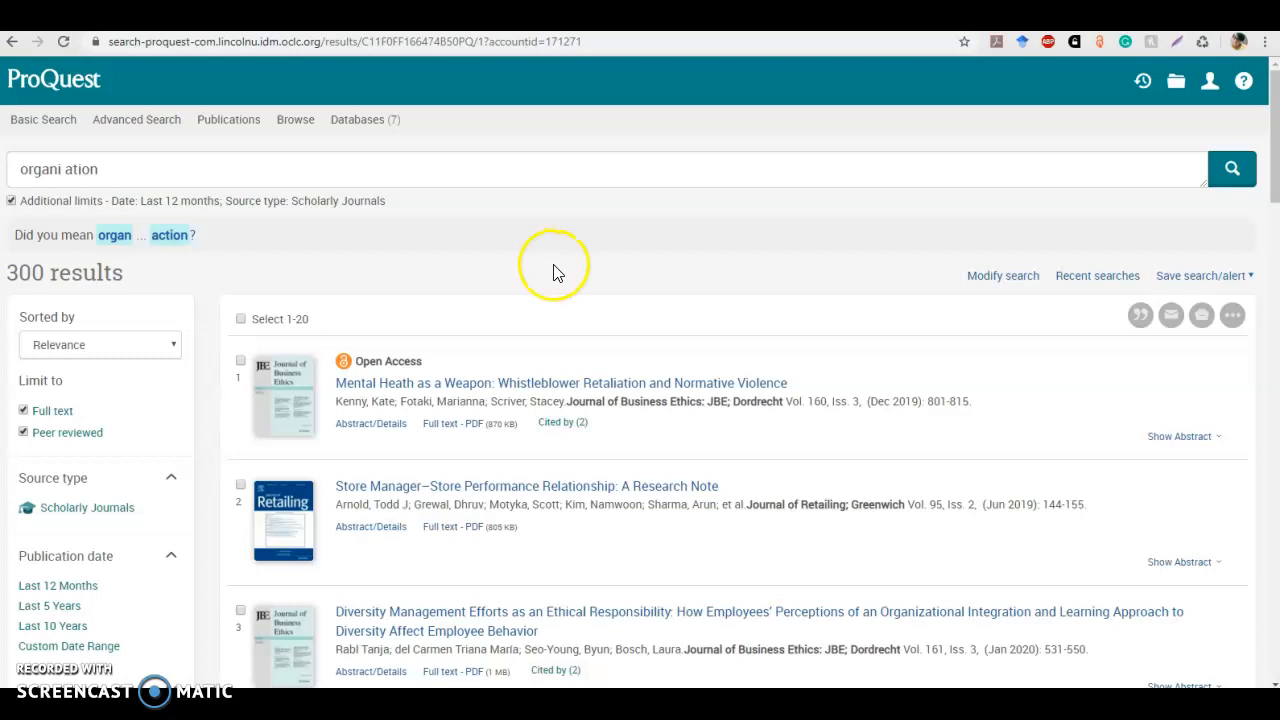
Review the article titles returned for the organi!ation query to judge how the exclamation mark was handled.
{"action": "scroll", "coordinate": [552, 271], "scroll_direction": "down", "scroll_amount": 1}
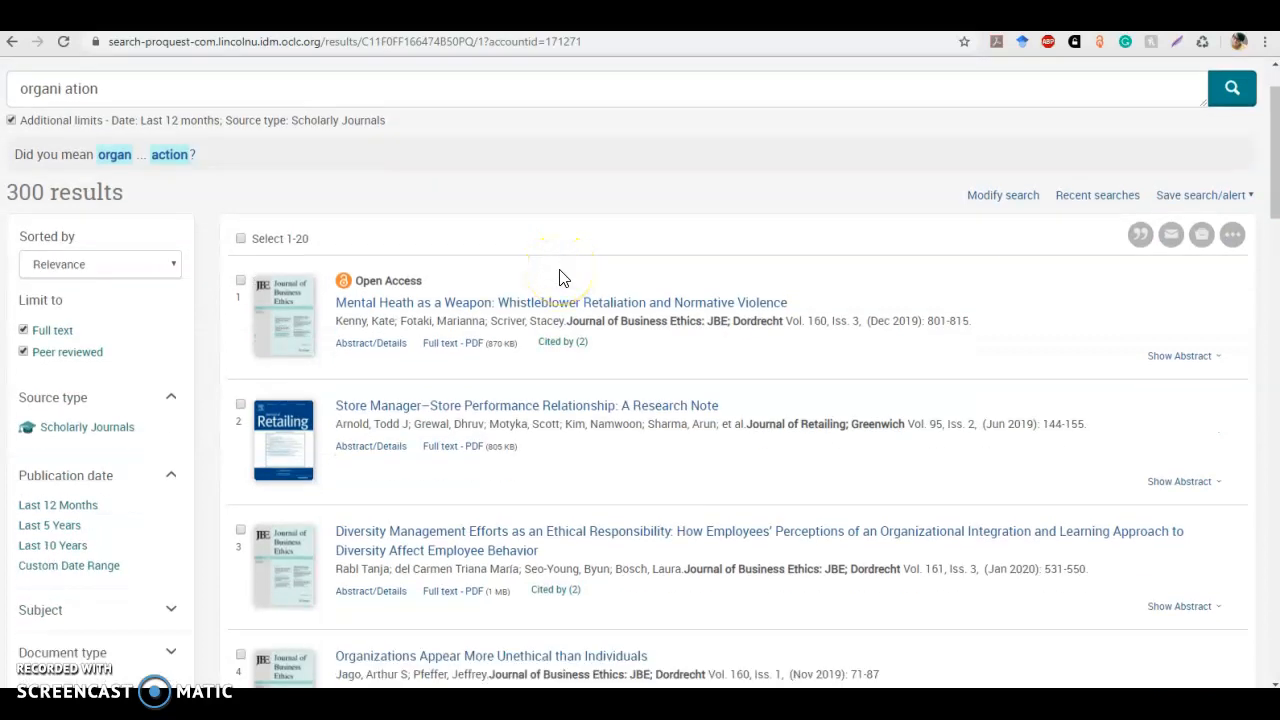
{"action": "scroll", "coordinate": [561, 278], "scroll_direction": "up", "scroll_amount": 1}
{"action": "scroll", "coordinate": [893, 440], "scroll_direction": "down", "scroll_amount": 2}
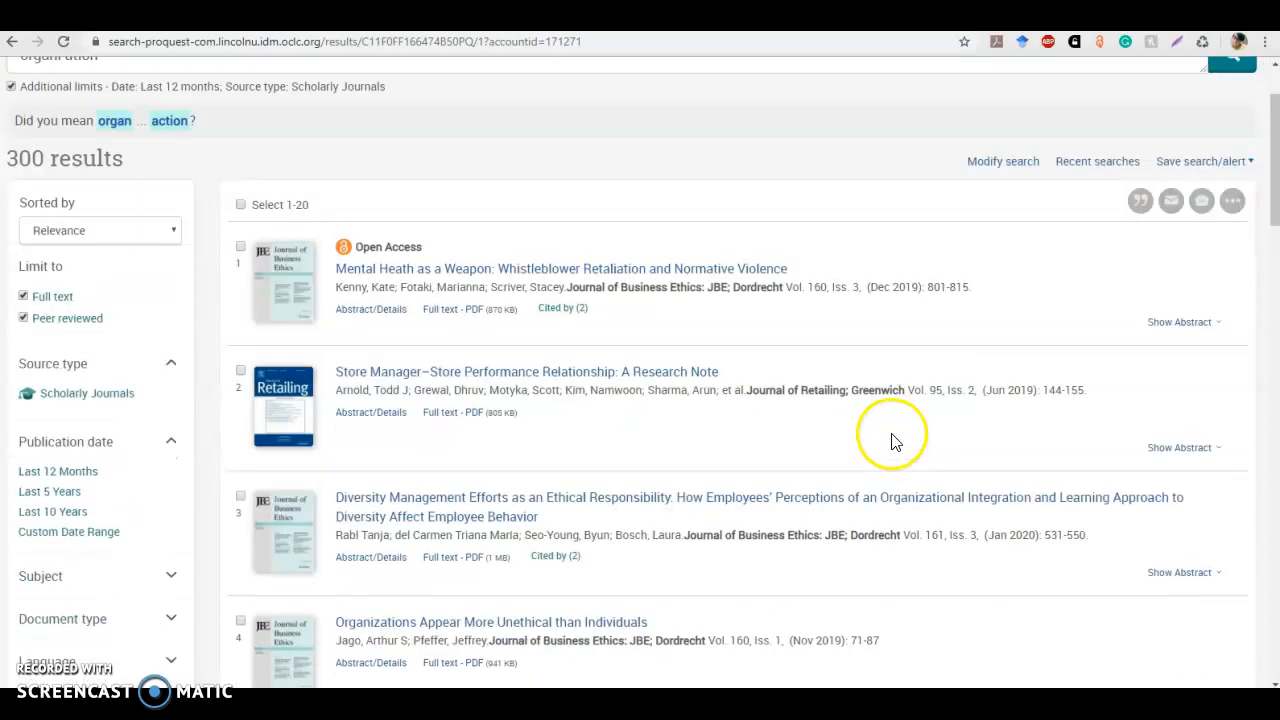
{"action": "scroll", "coordinate": [895, 442], "scroll_direction": "down", "scroll_amount": 1}
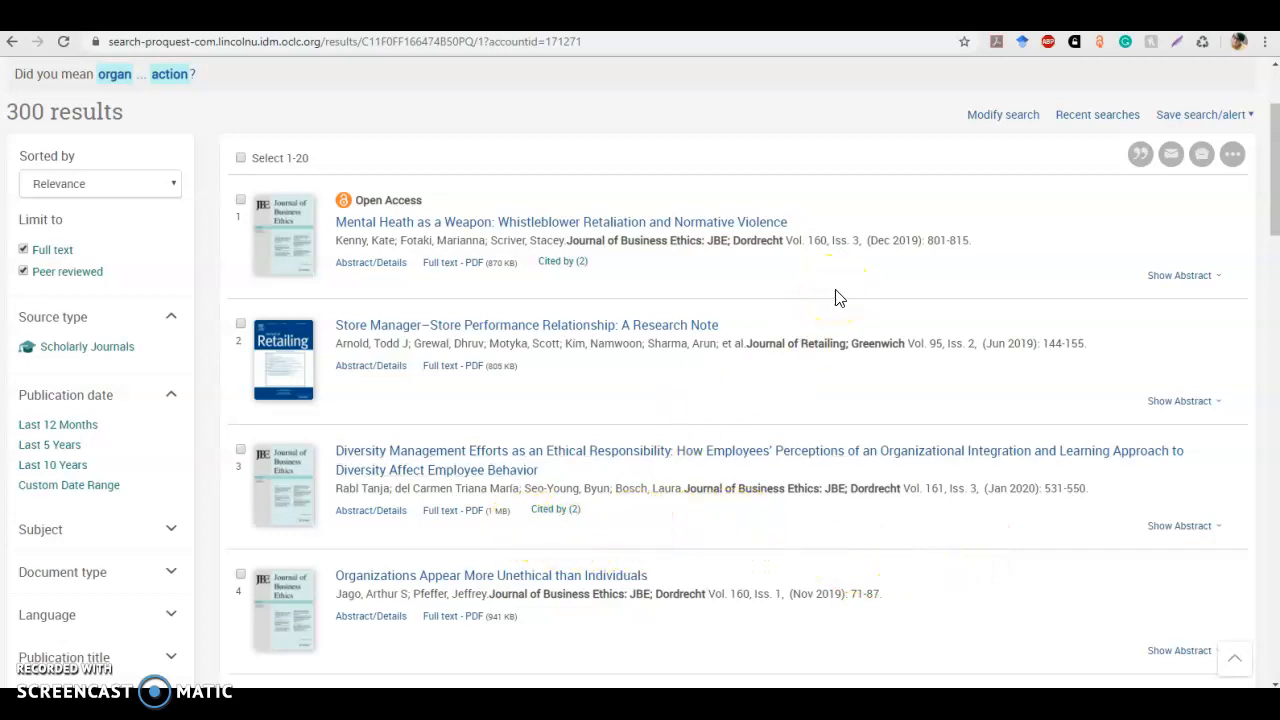
{"action": "scroll", "coordinate": [900, 360], "scroll_direction": "down", "scroll_amount": 3}
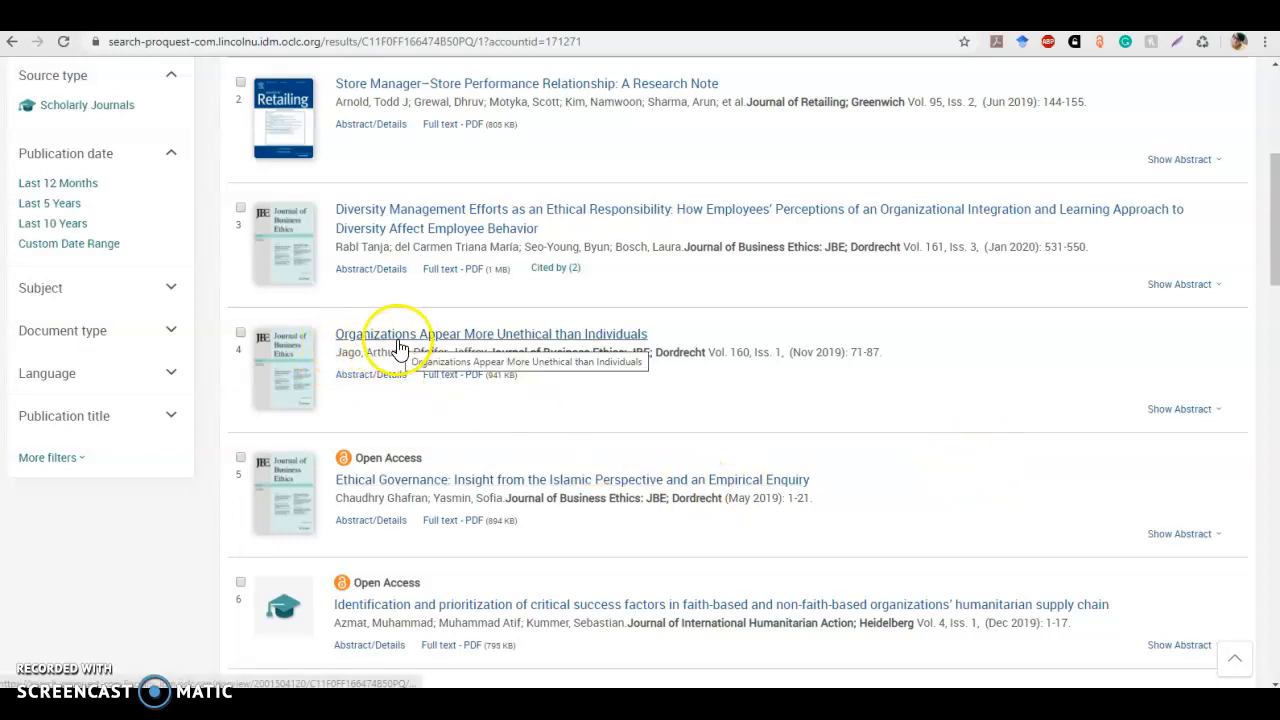
{"action": "scroll", "coordinate": [166, 565], "scroll_direction": "down", "scroll_amount": 2}
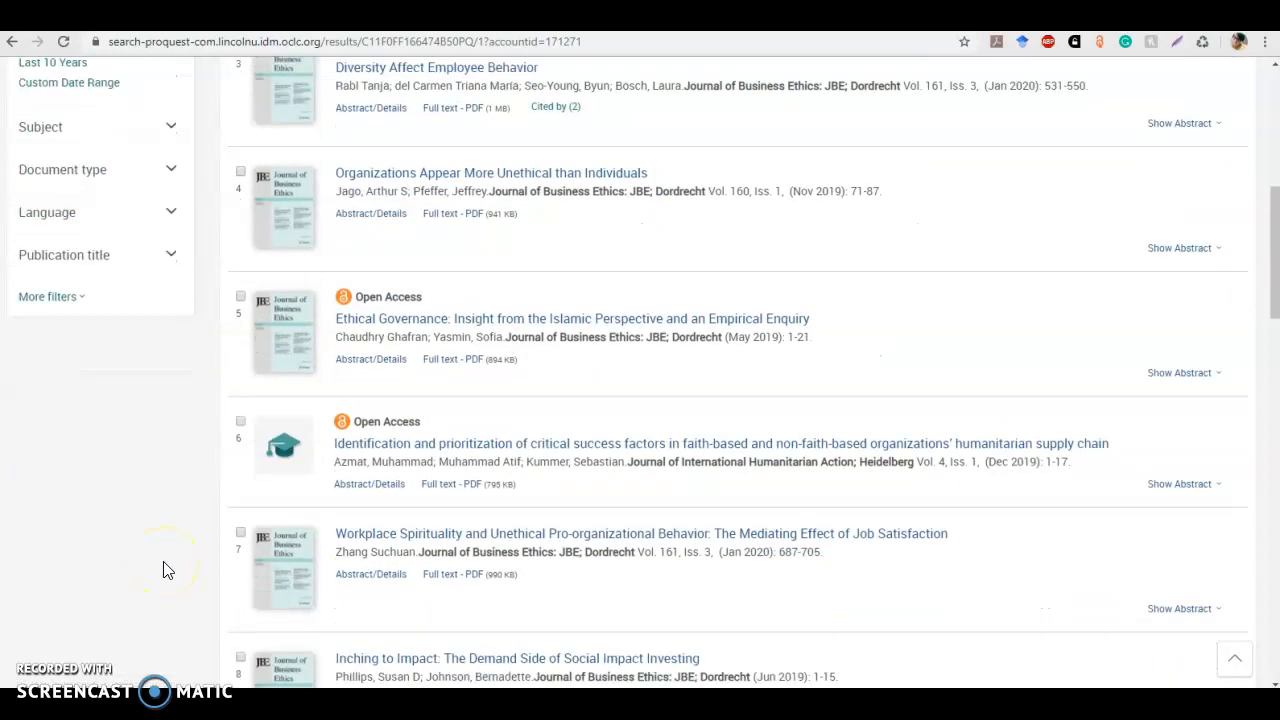
{"action": "scroll", "coordinate": [166, 570], "scroll_direction": "up", "scroll_amount": 7}
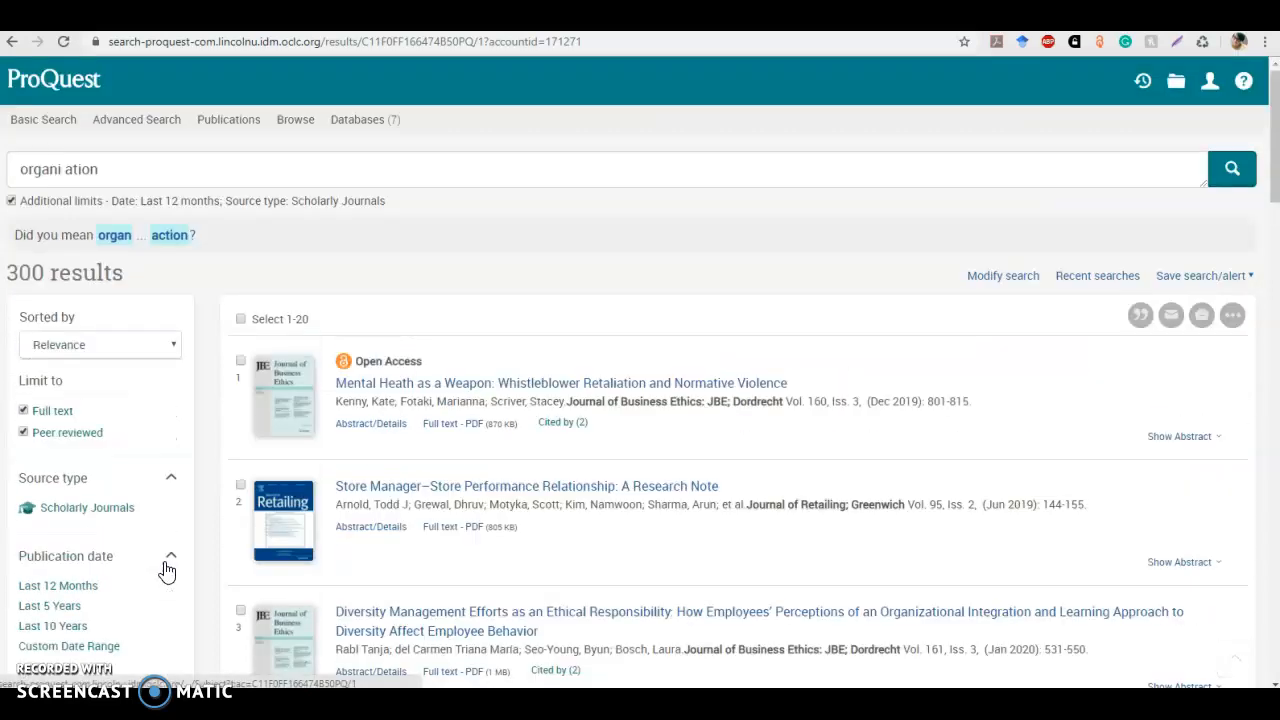